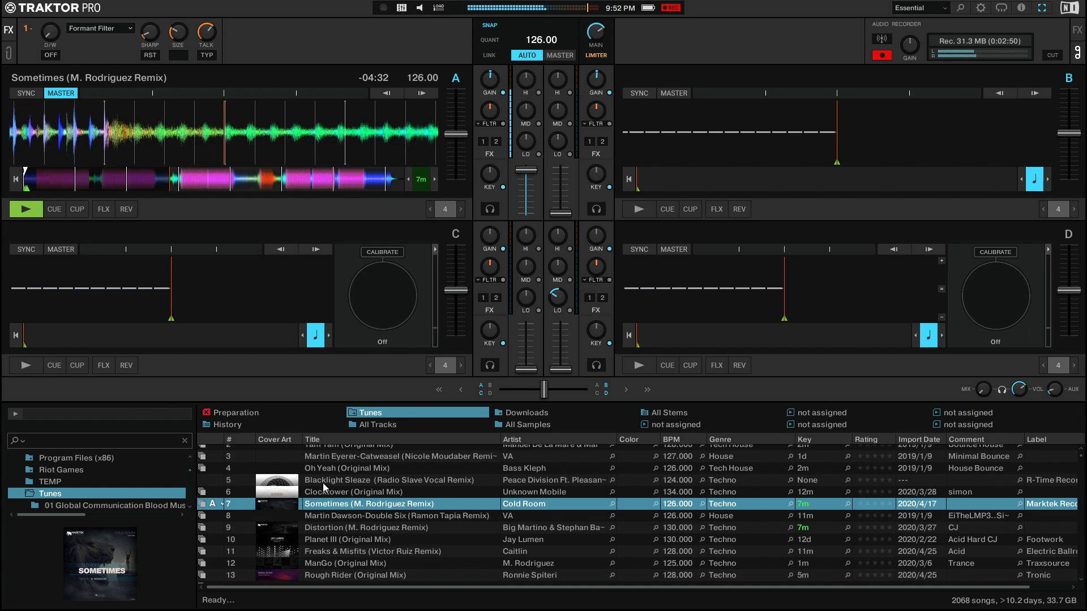
Browse the Tunes track list for a techno track whose key matches the one playing on deck A
click(337, 529)
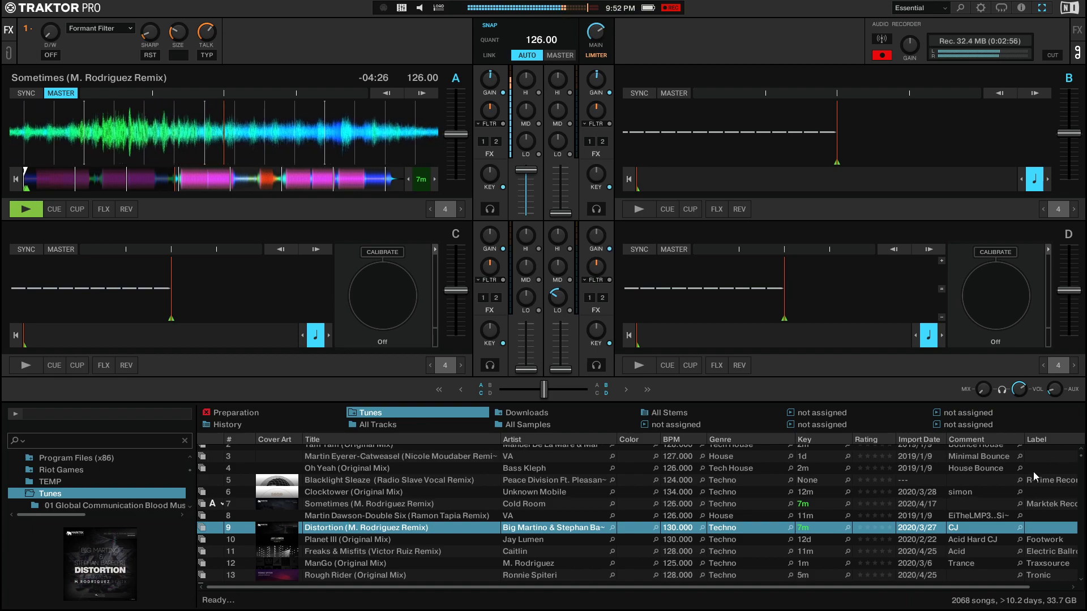
scroll(463, 504, down, 5)
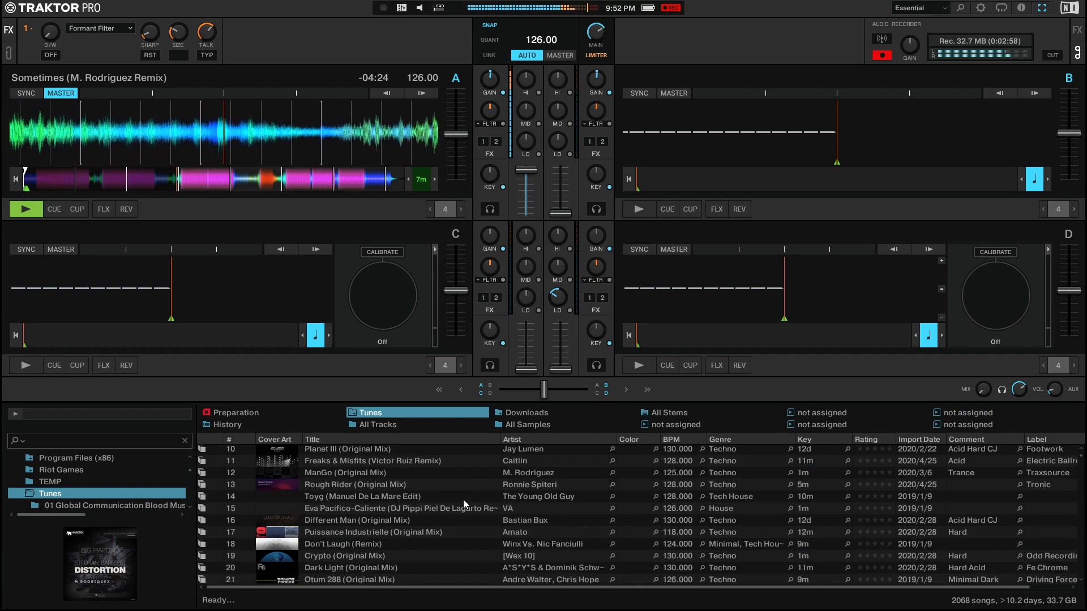
drag(1081, 465, 1083, 510)
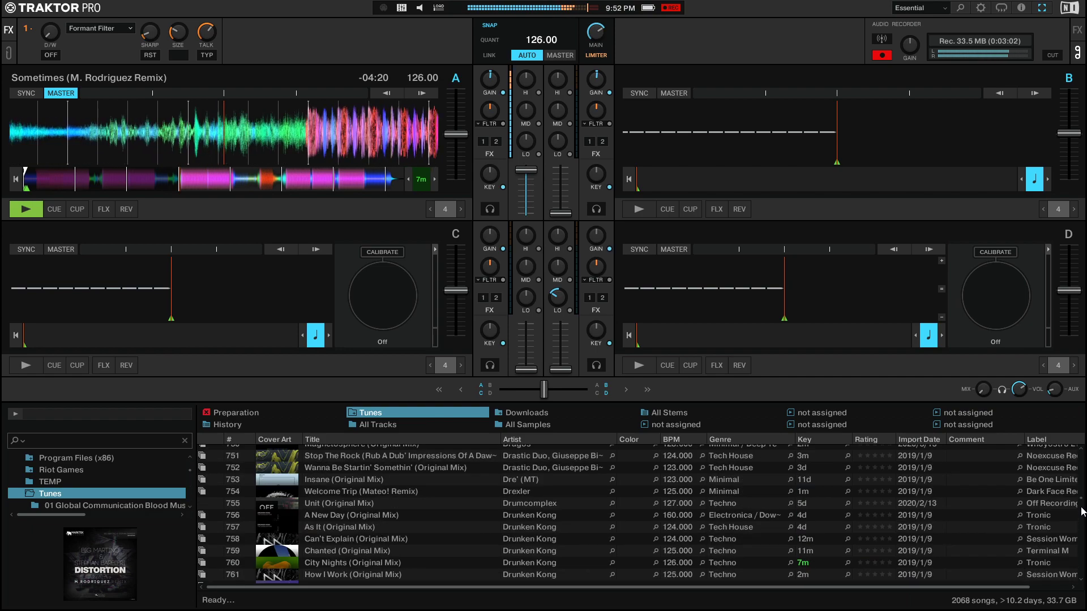
scroll(530, 495, up, 2)
scroll(527, 494, up, 3)
scroll(528, 495, up, 2)
scroll(527, 494, up, 9)
scroll(527, 495, up, 5)
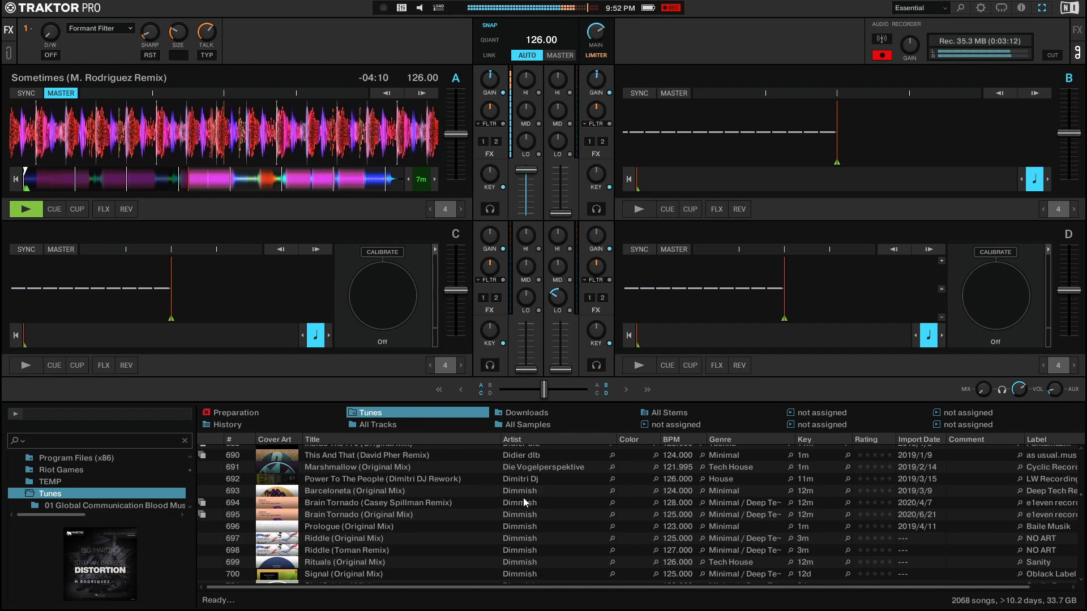
scroll(523, 497, down, 2)
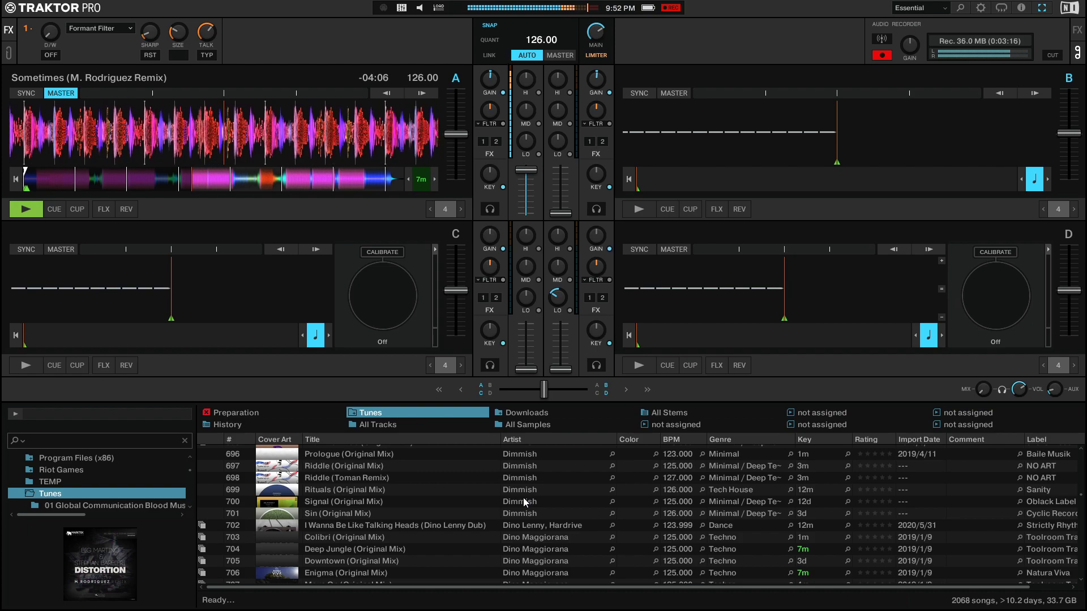
scroll(524, 497, up, 1)
scroll(522, 503, down, 2)
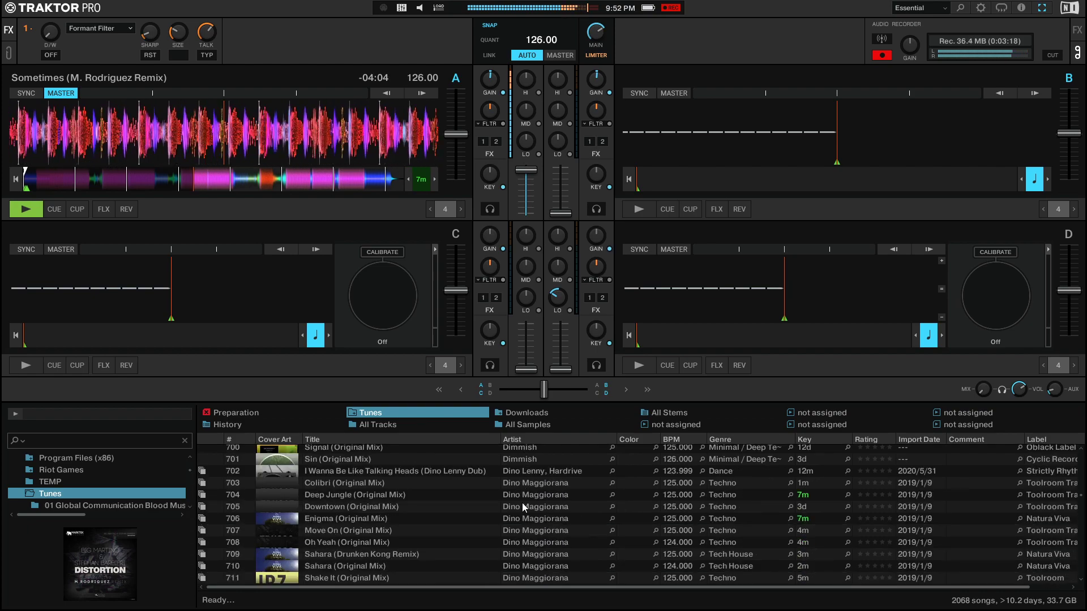
Load the 7m techno track Enigma (Original Mix) into deck B
click(392, 499)
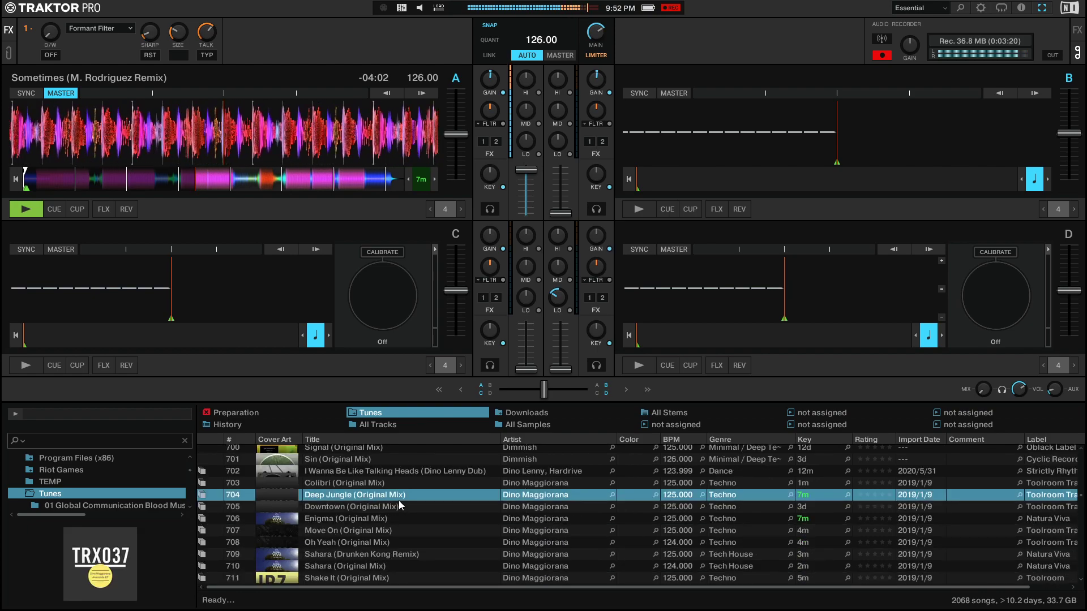
click(355, 526)
click(353, 519)
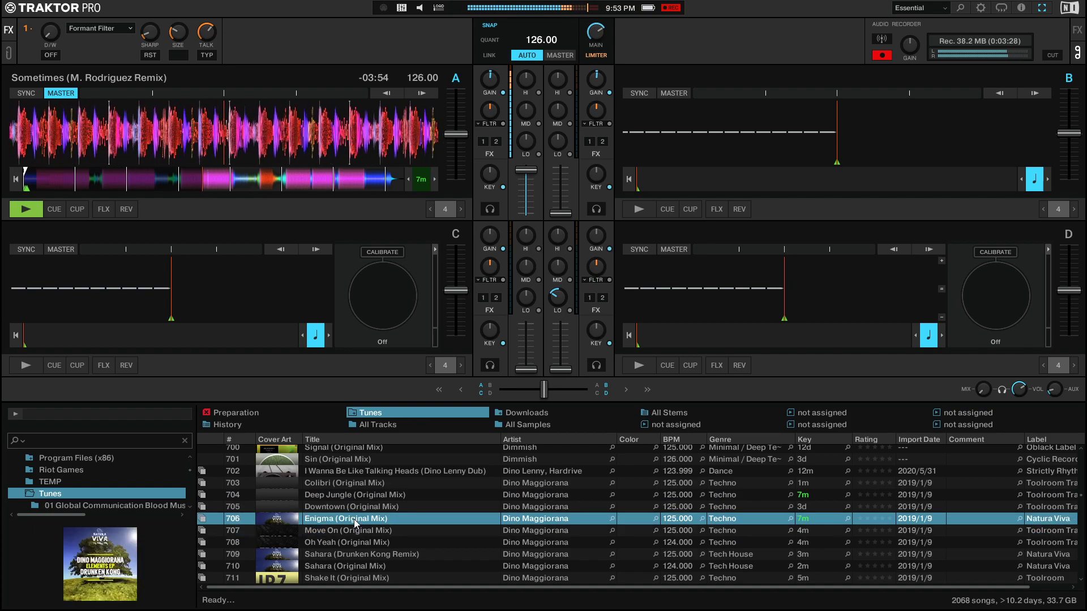
mouse_move(355, 519)
mouse_down()
mouse_move(663, 238)
mouse_move(704, 125)
mouse_up()
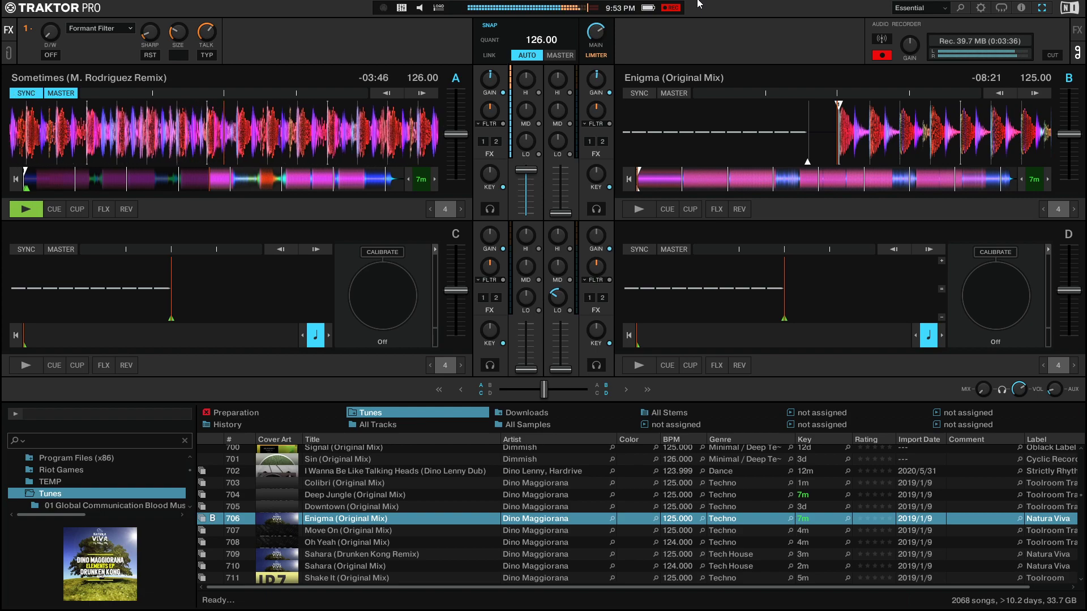
Sync deck B to the master tempo and start Enigma inside an 8-beat loop at its beginning
key(F8)
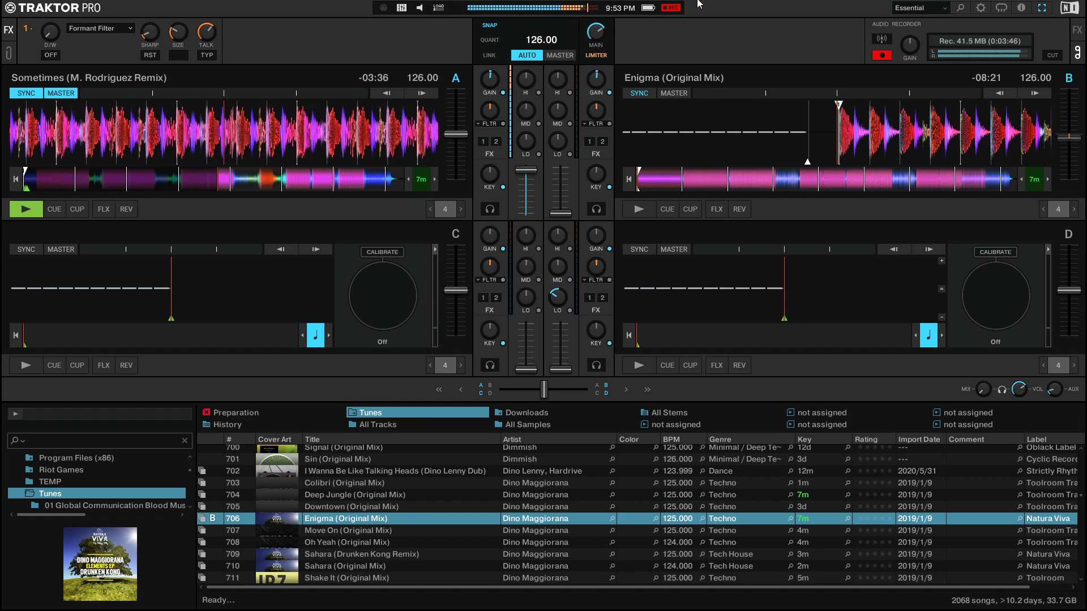
key(8)
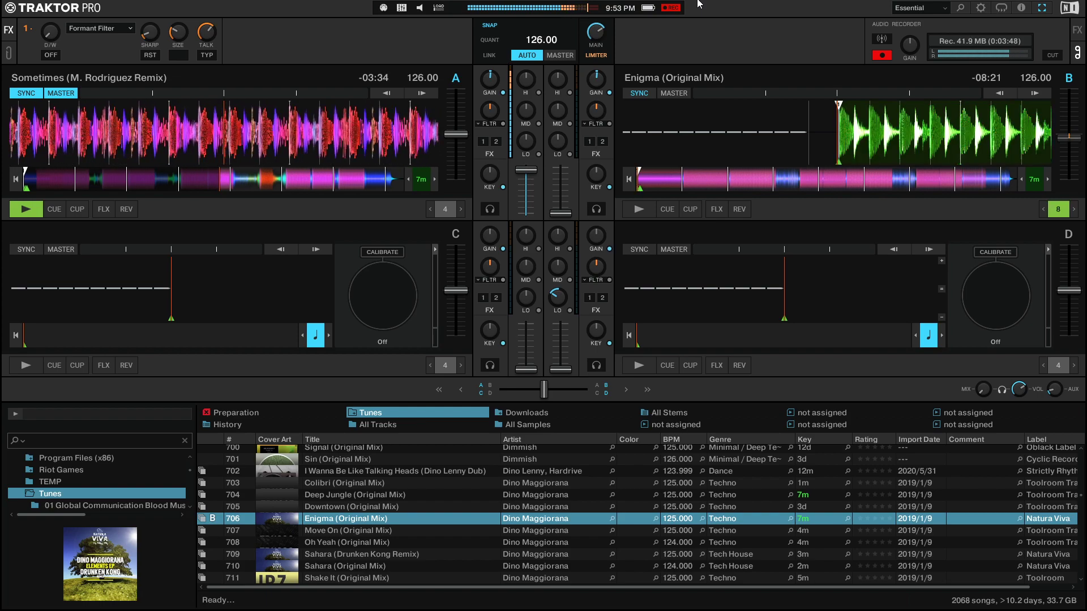
key(space)
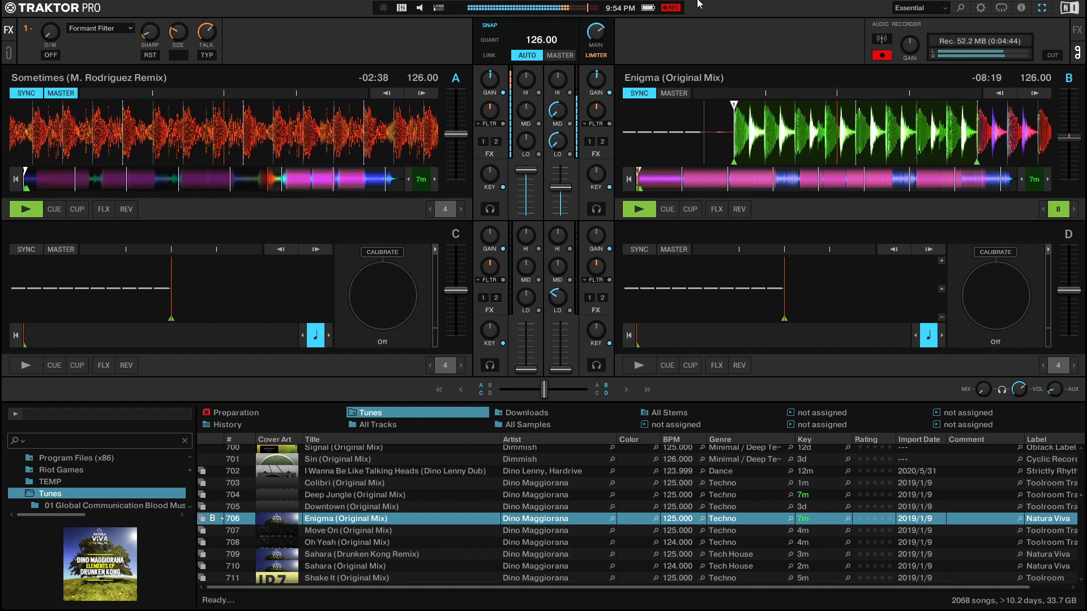
Extend the loop on deck B to 16 beats and release it so Enigma plays on
key(l)
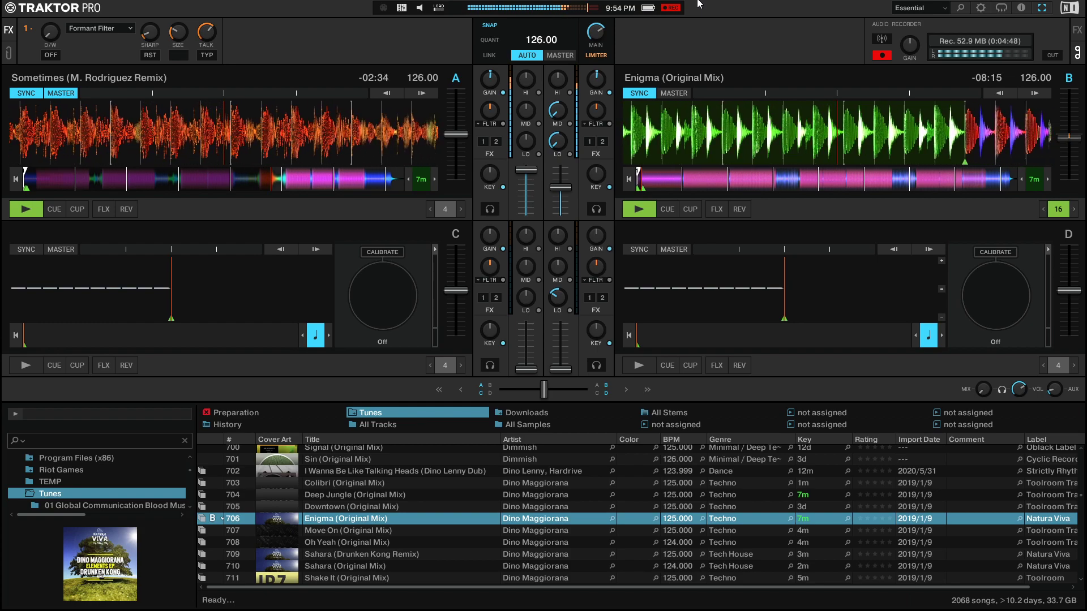
key(k)
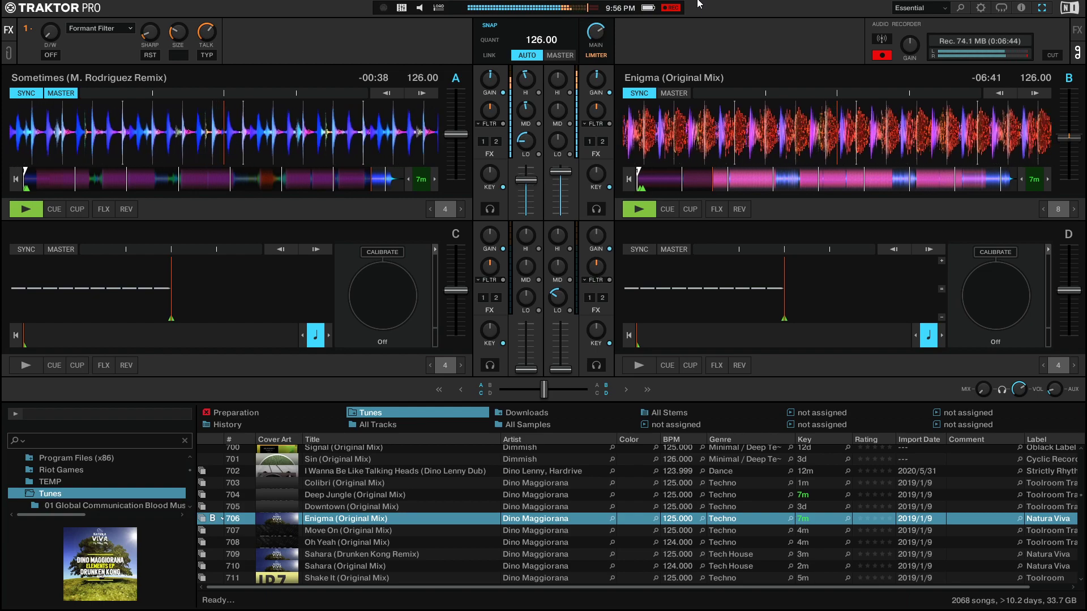
Hold the end of Sometimes on deck A in a 4-beat loop, and stop deck A once Enigma has taken over
key(l)
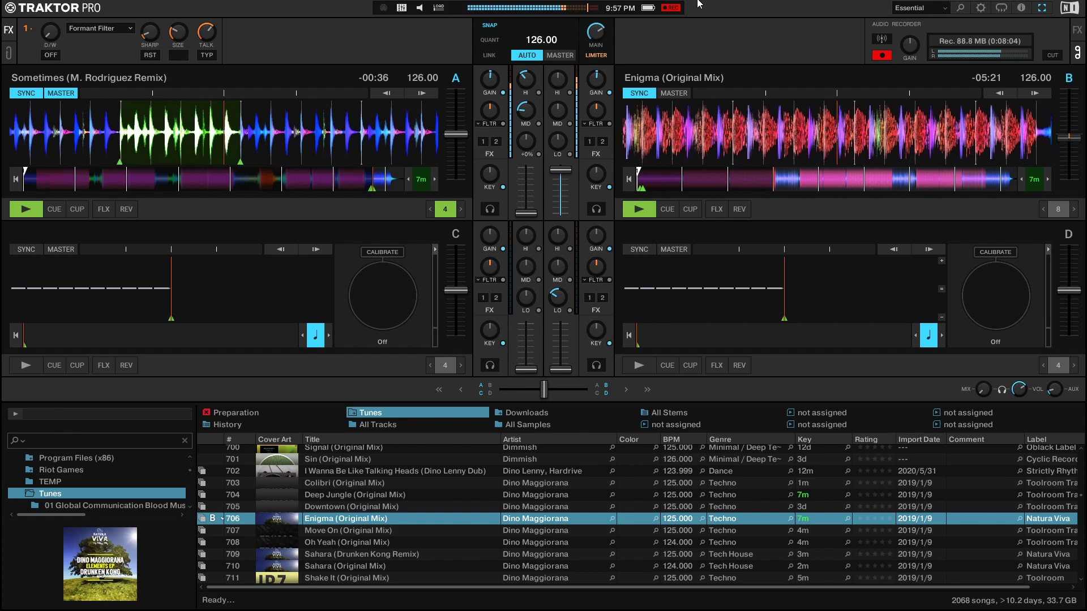
mouse_move(605, 30)
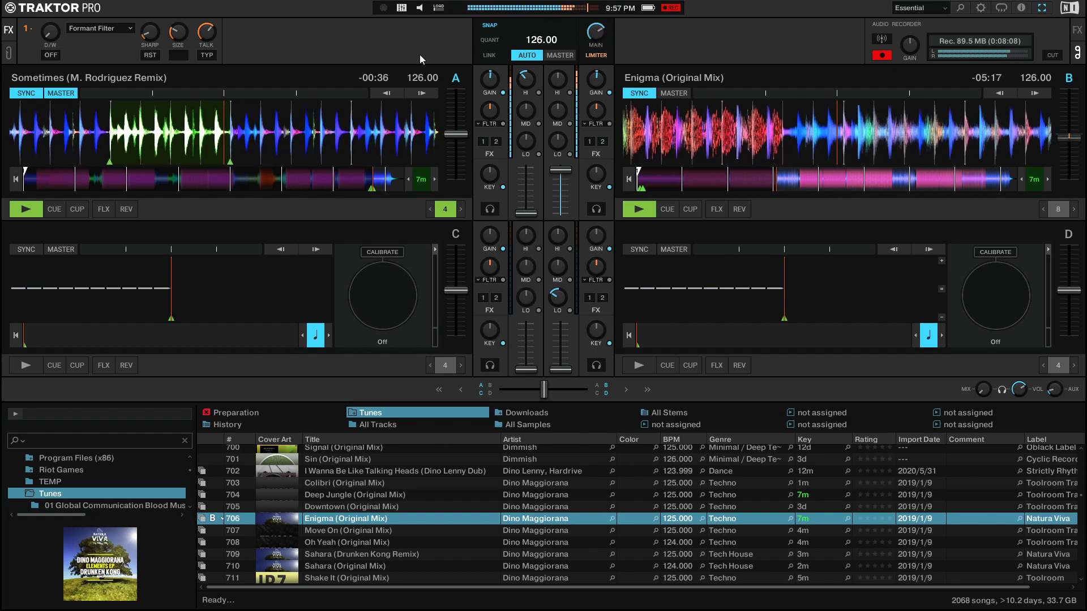
click(22, 211)
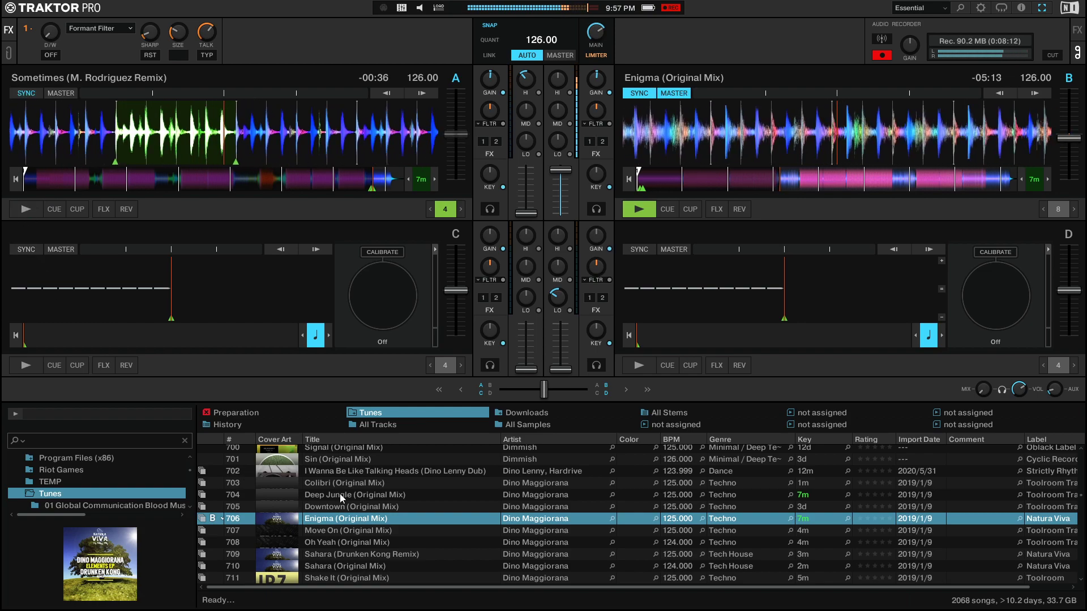
Find Dedication (Michael Klein Remix) by Distale further down the track list and load it into deck A
scroll(340, 494, down, 2)
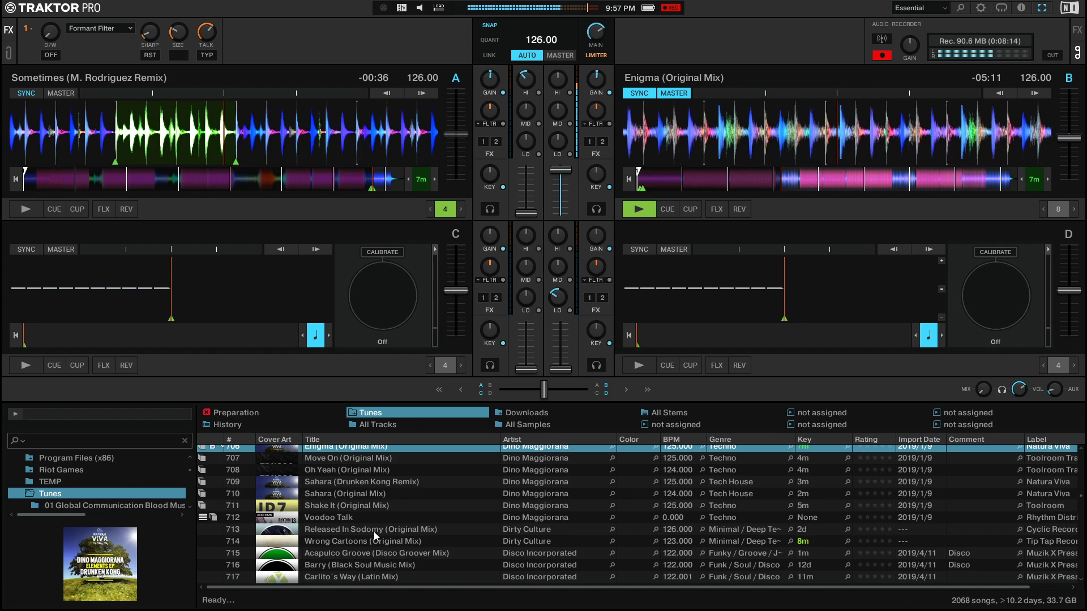
scroll(374, 532, down, 3)
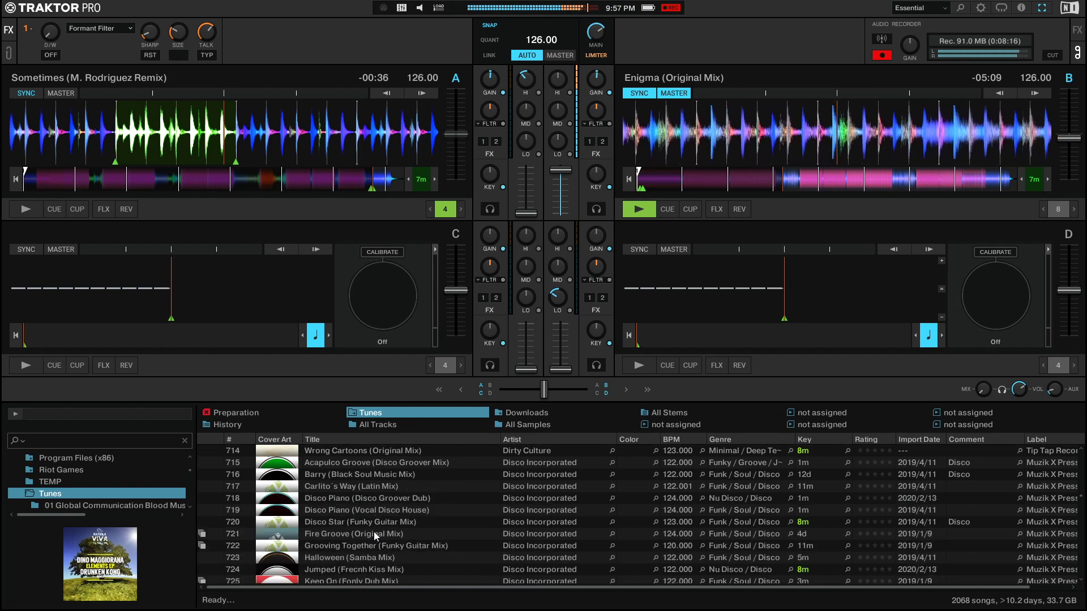
scroll(374, 532, down, 2)
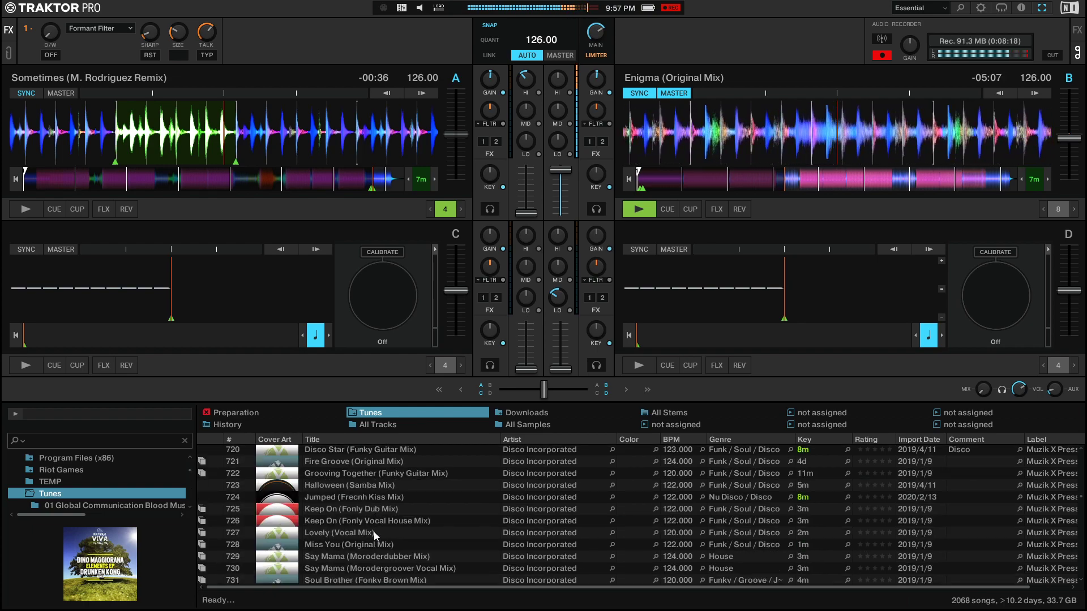
scroll(374, 531, down, 4)
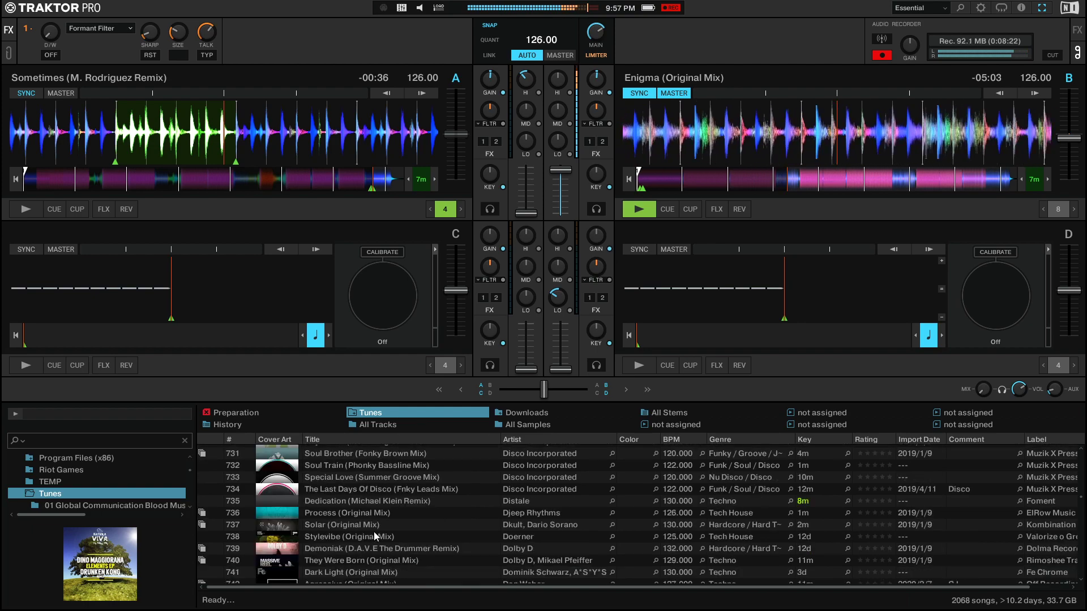
click(344, 502)
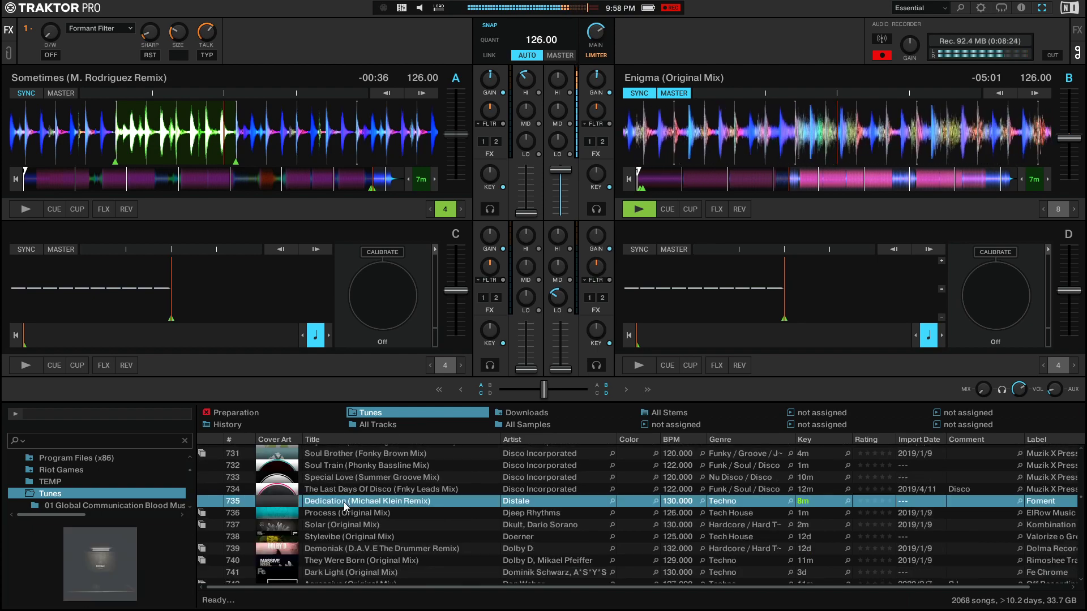
drag(326, 502, 189, 150)
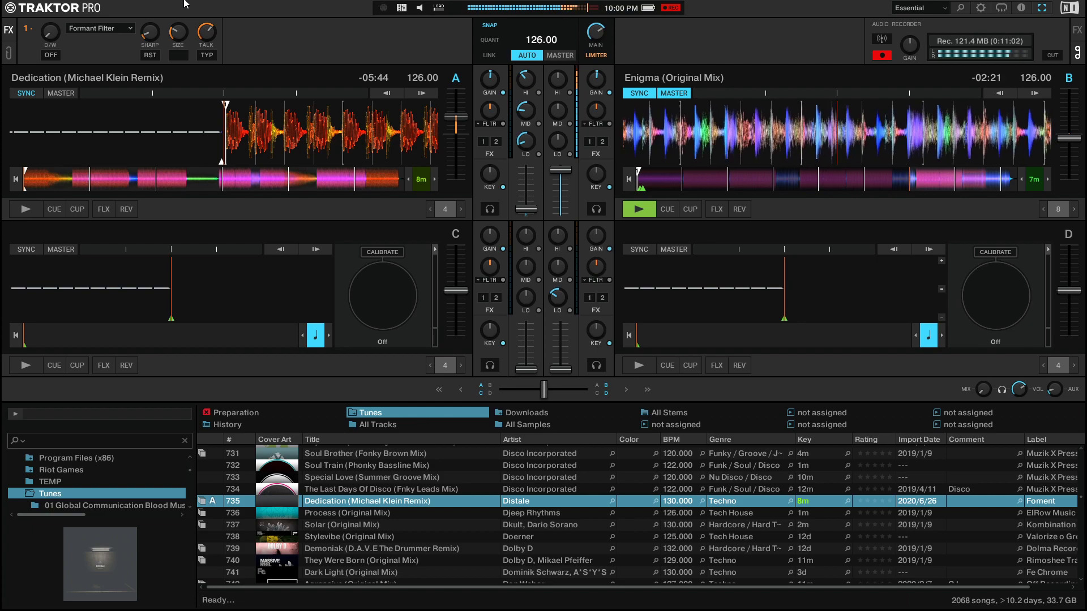
Move deck A's playhead to the point with 5:00 remaining and start Dedication in sync with deck B
click(71, 178)
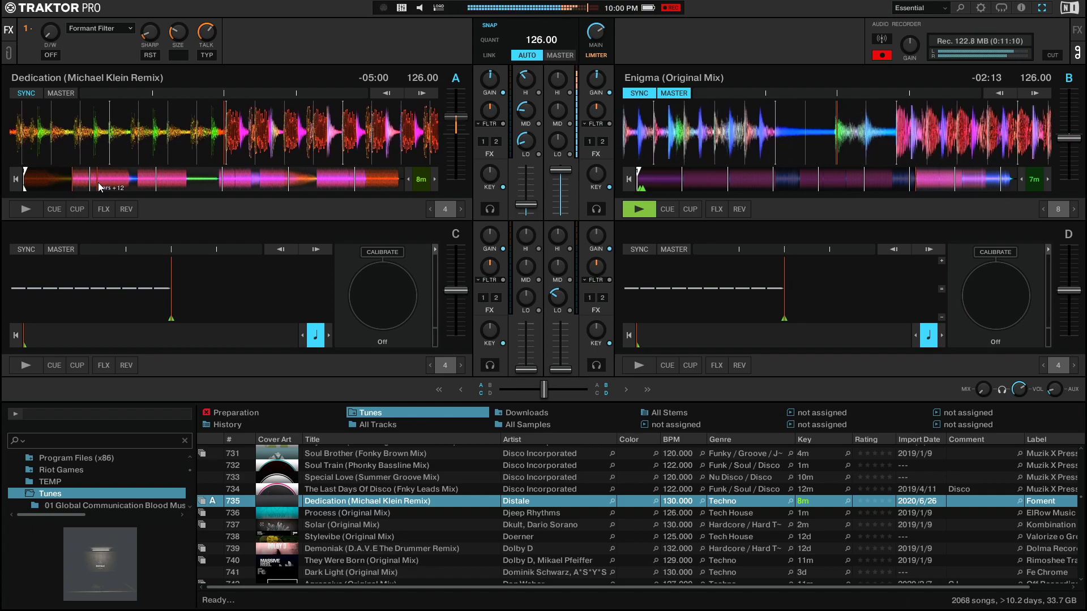
key(space)
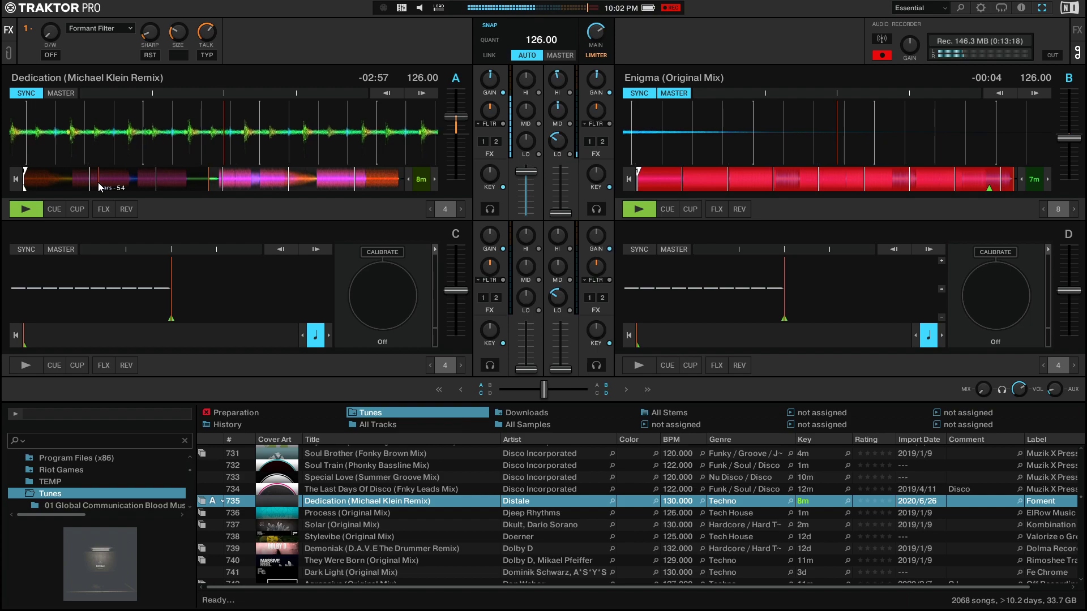
Load Blue B (CD Edit) by Donnacha Costello into deck B in place of the finished track
scroll(356, 486, down, 3)
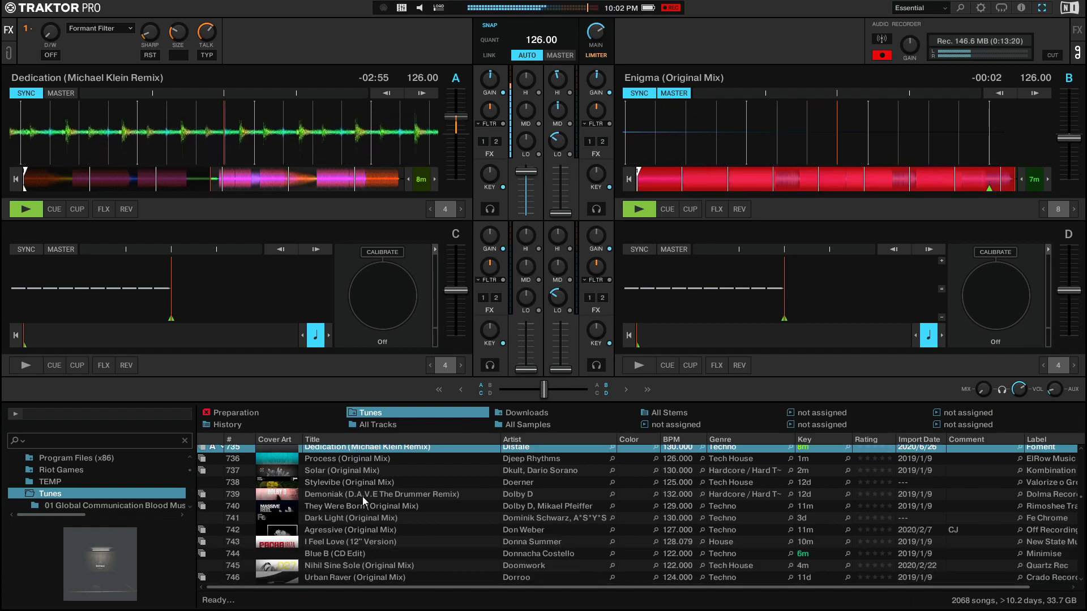
drag(353, 498, 718, 169)
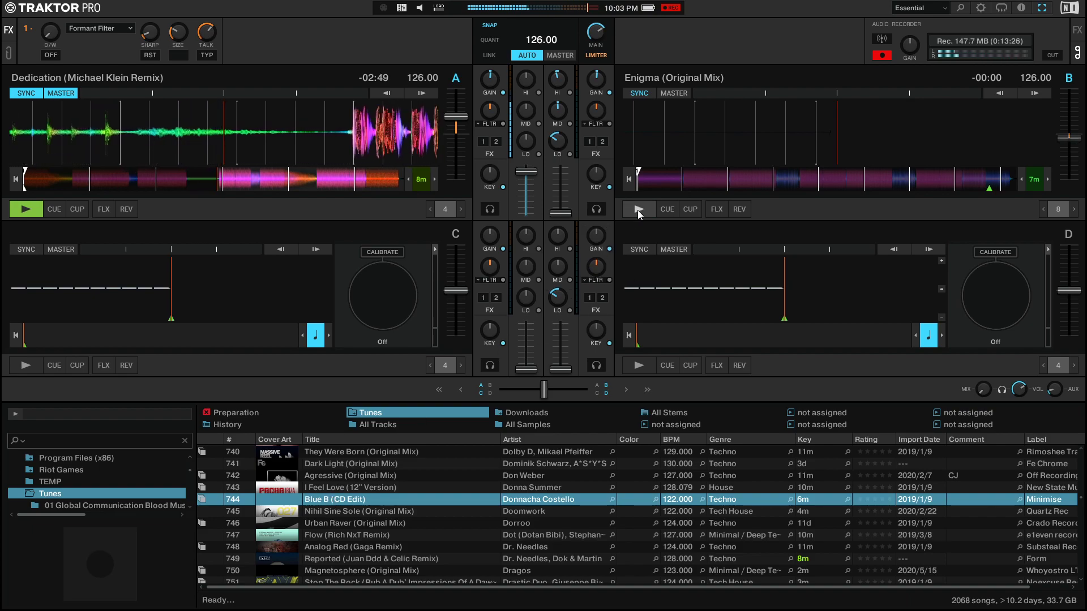
drag(314, 502, 736, 130)
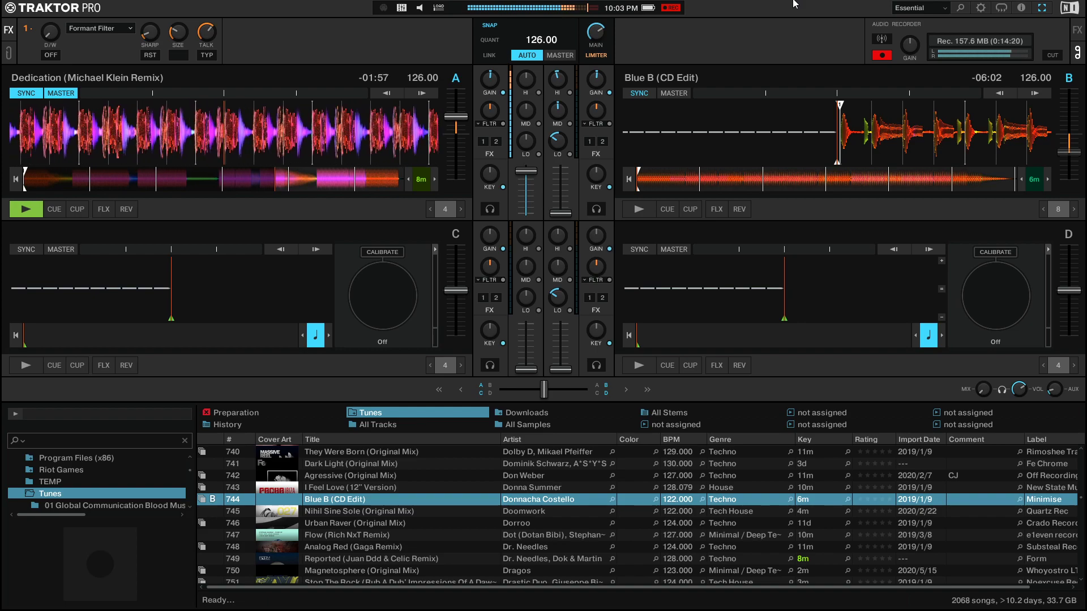
Start Blue B on deck B in time with the master and hold the end of Dedication in a 4-beat loop
key(space)
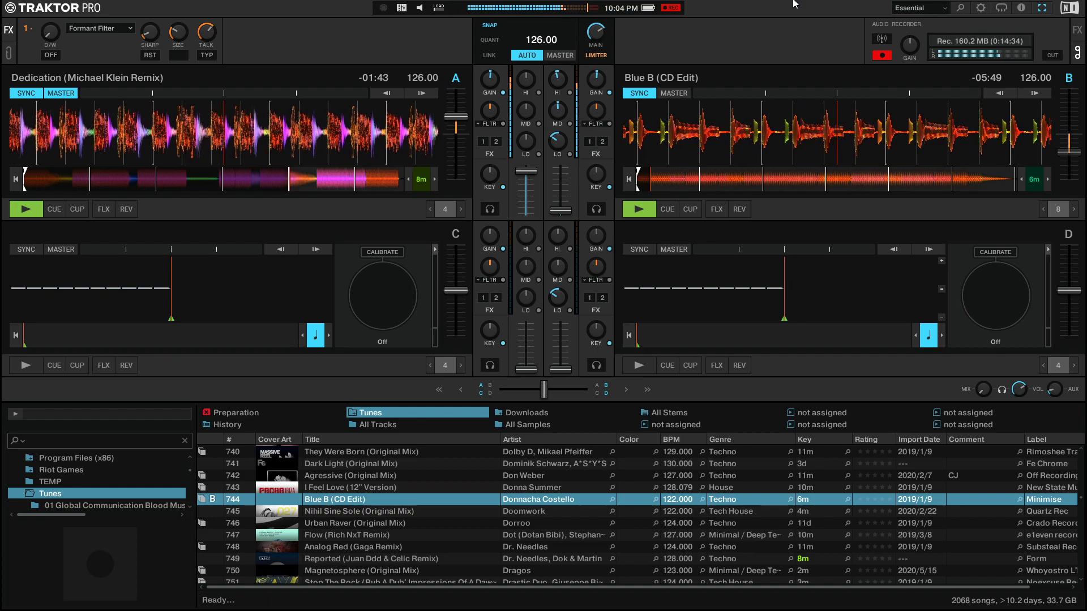
key(F6)
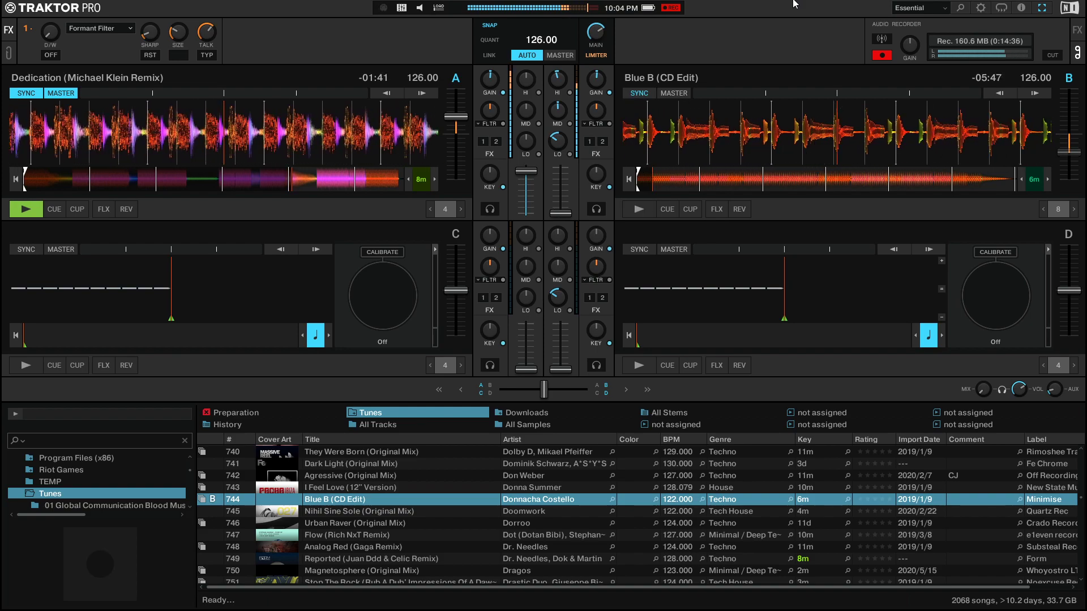
key(F5)
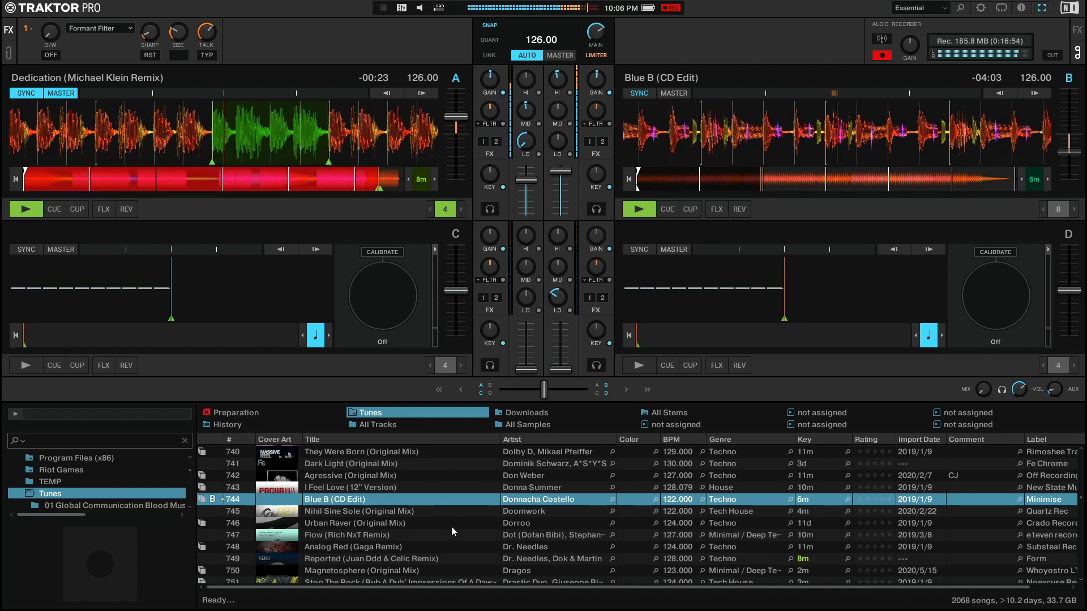
Find Reported (Juan Ddd & Celic Remix) just below Blue B in the track list and load it into deck C
scroll(380, 558, down, 1)
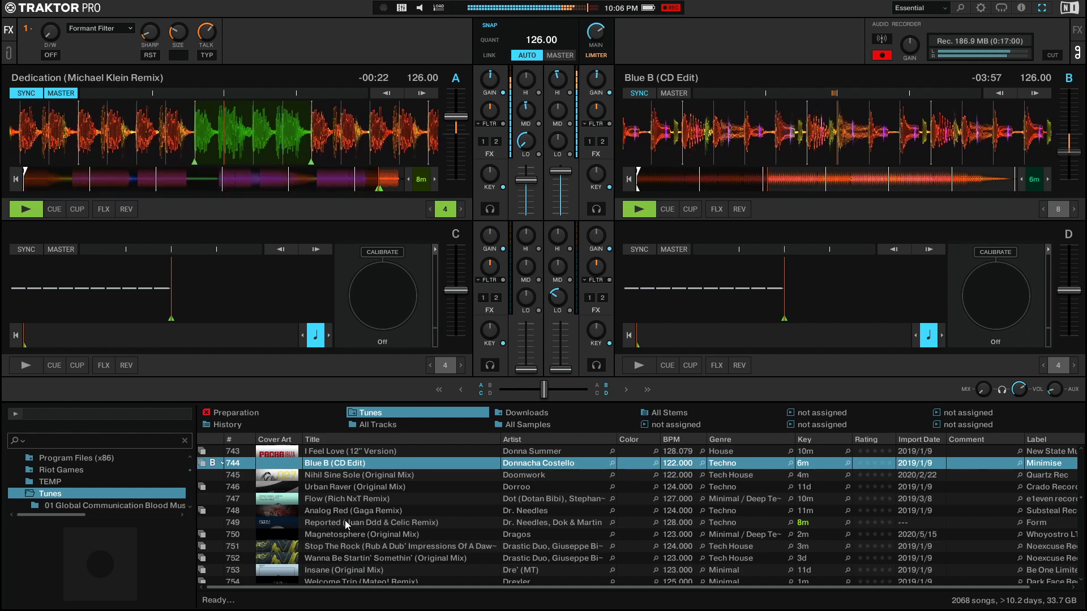
drag(326, 522, 132, 276)
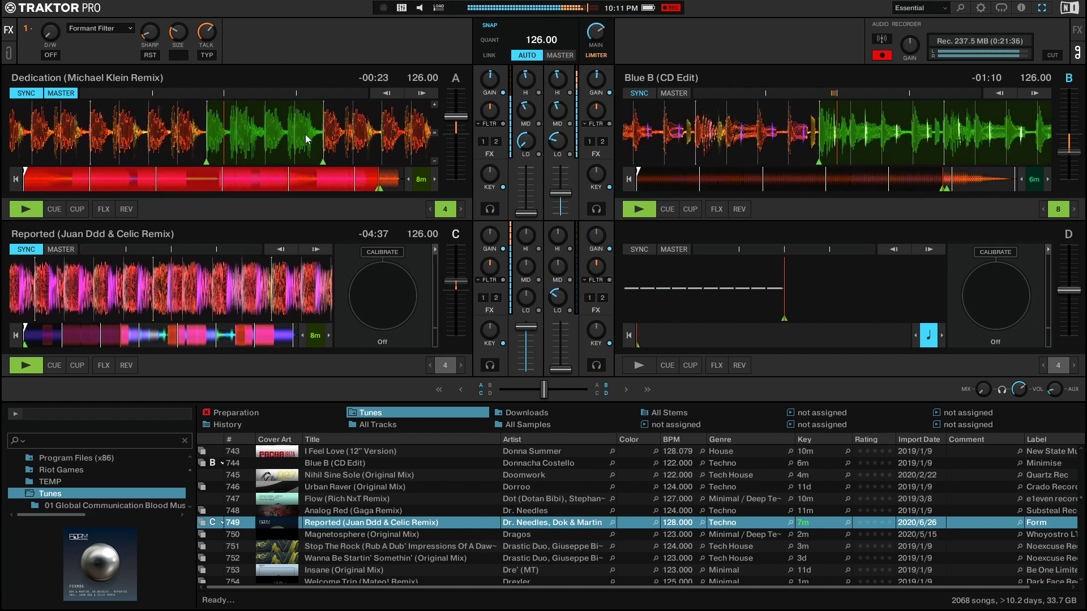
Add the comment "Acid March" to the track Reported and stop the looping Dedication on deck A
double_click(951, 521)
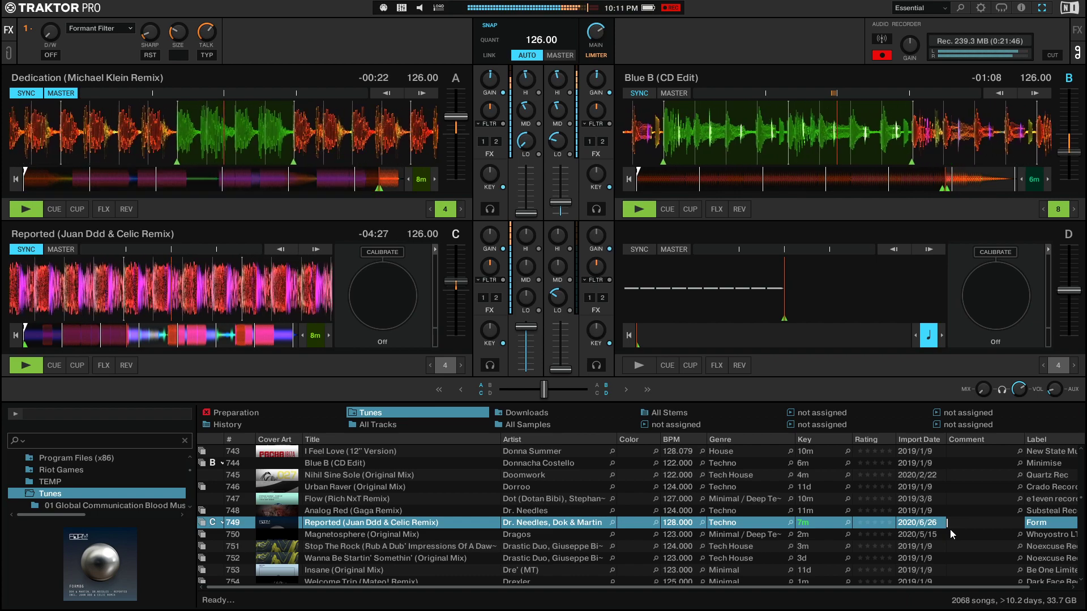
text(Acid)
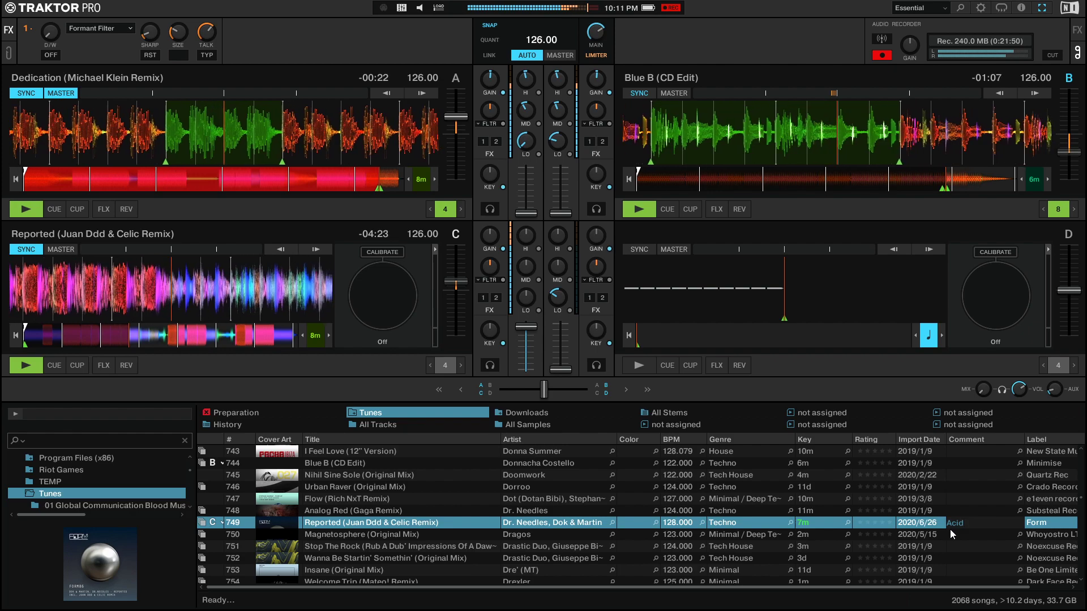
text( March)
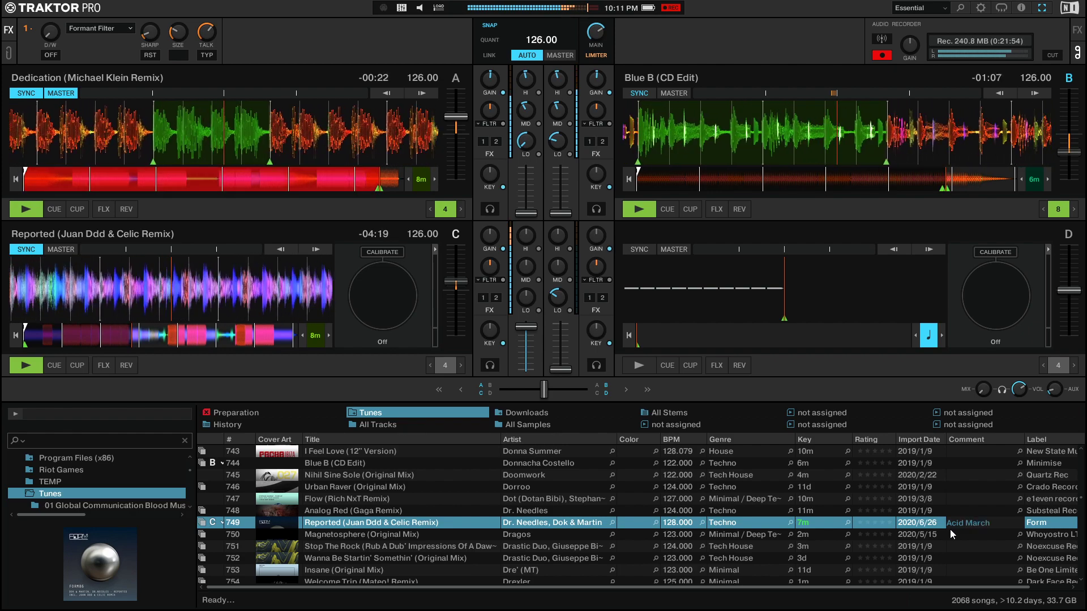
key(Return)
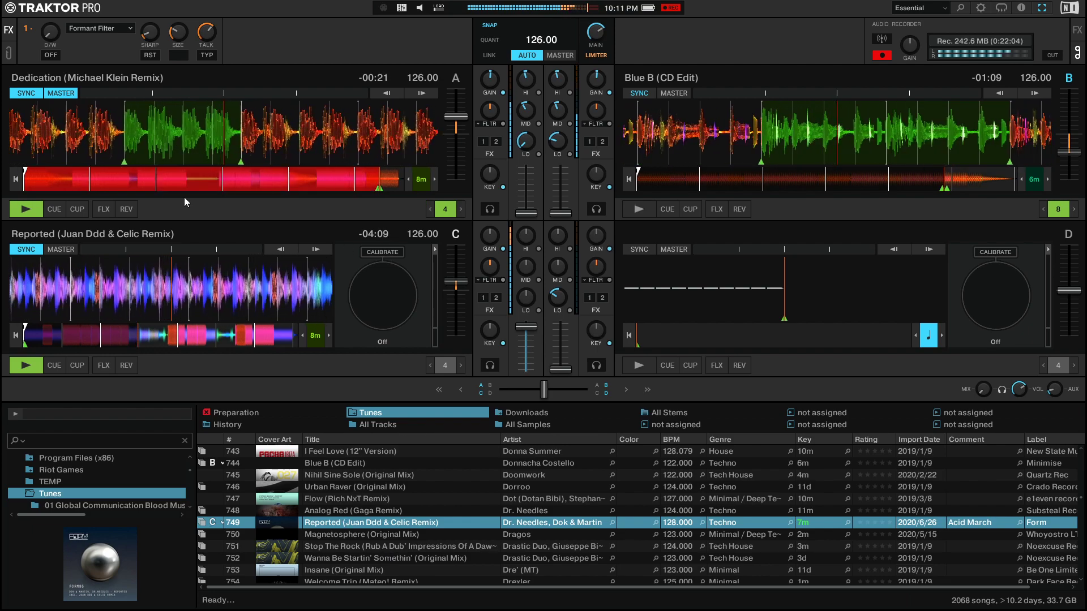
click(35, 211)
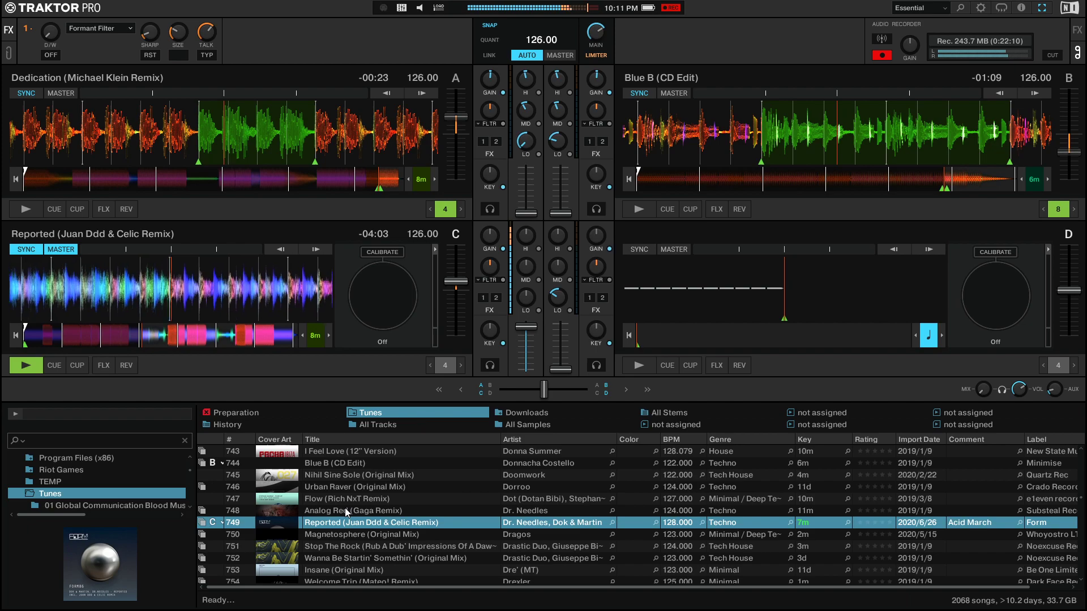
Load City Nights (Original Mix) by Drunken Kong into deck D and start it in sync with deck C
scroll(363, 544, down, 4)
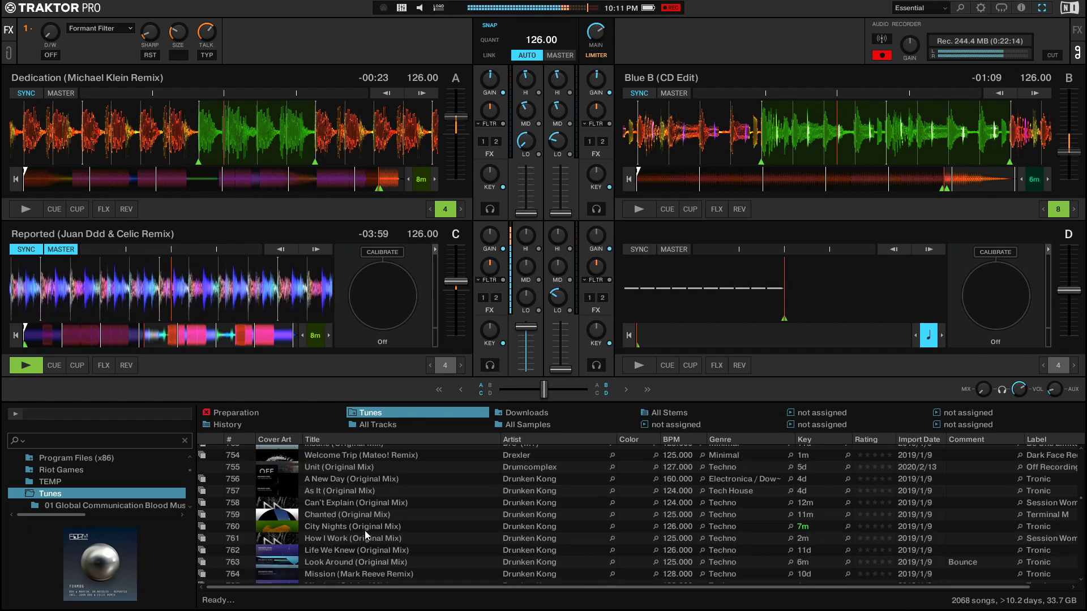
click(362, 529)
scroll(358, 530, down, 2)
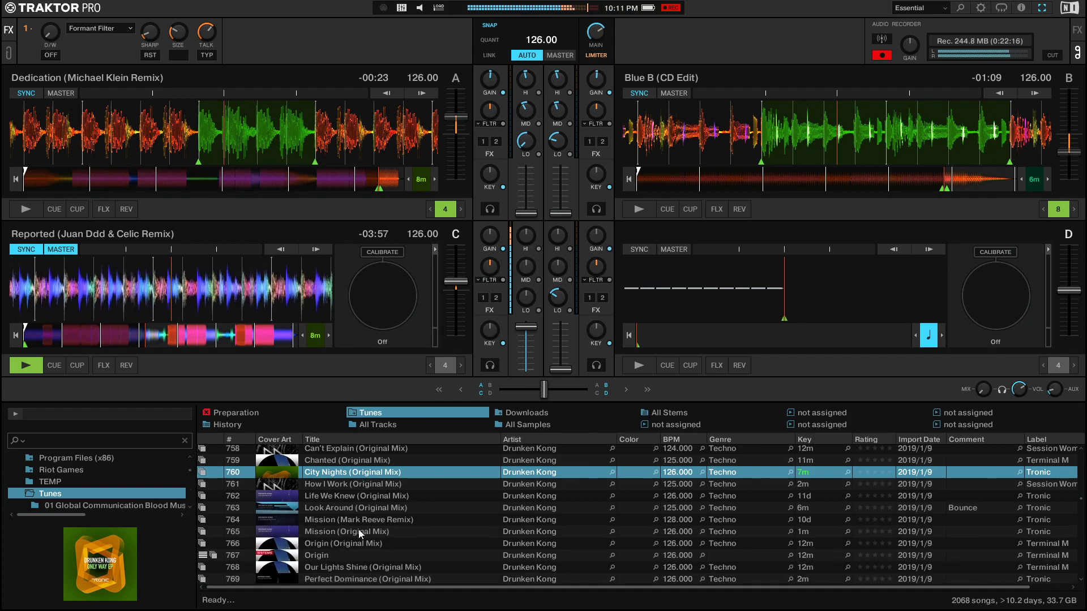
scroll(358, 529, up, 2)
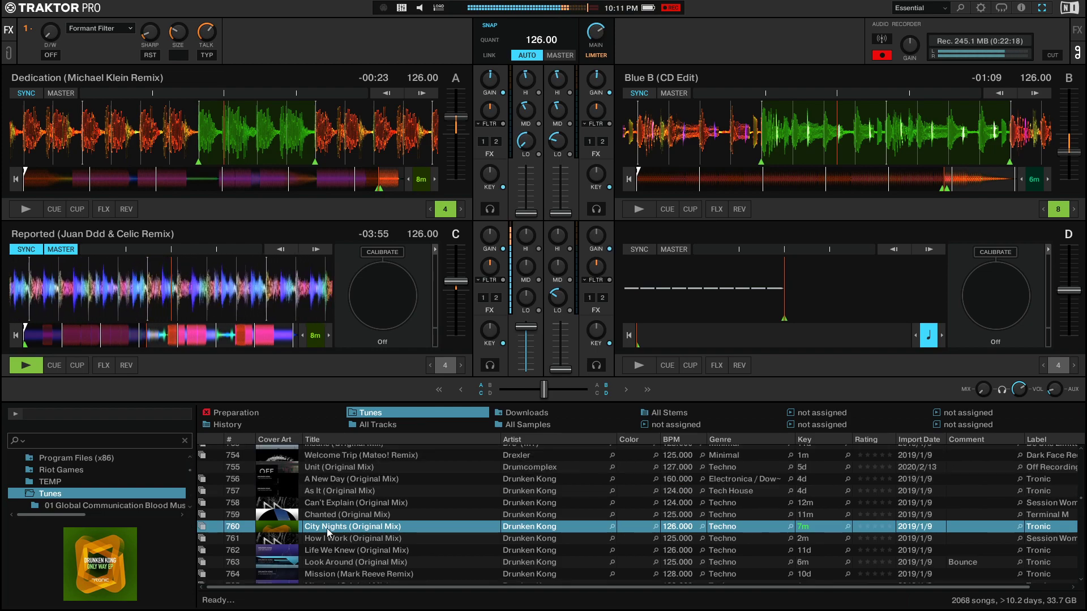
drag(451, 454, 689, 289)
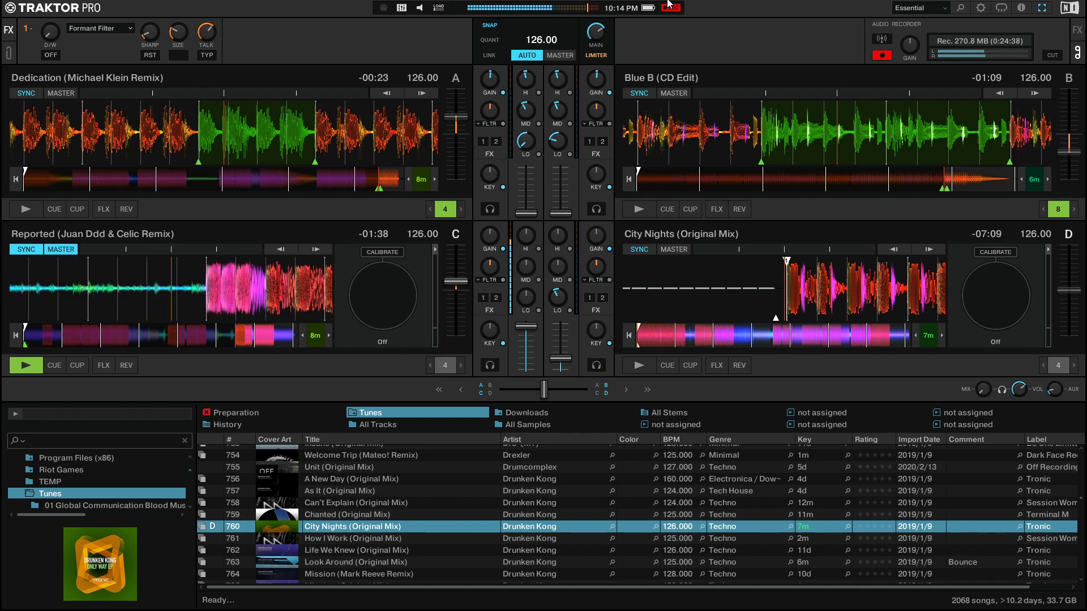
key(space)
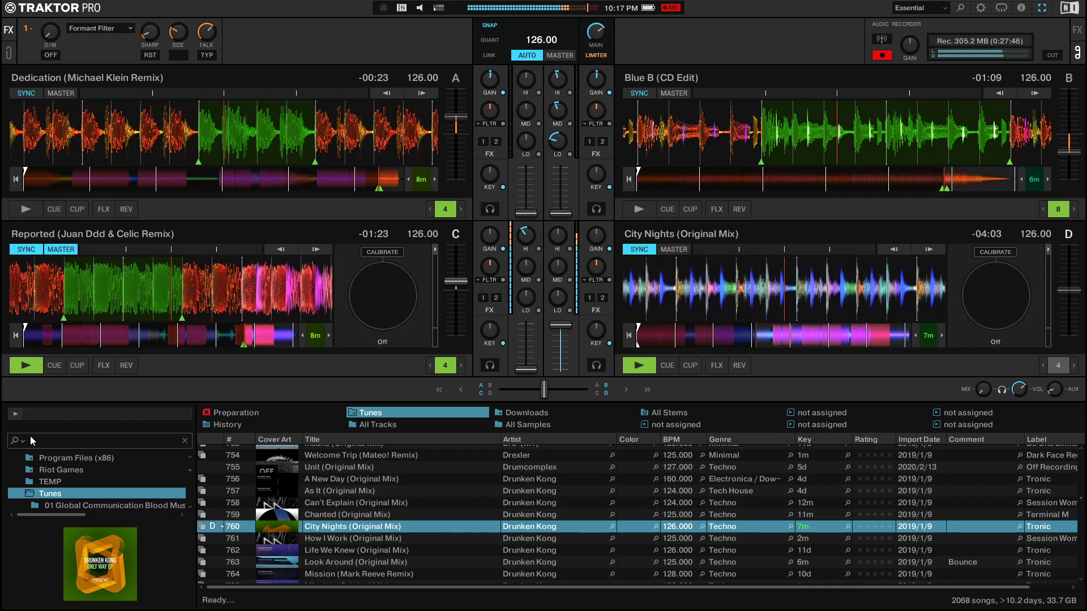
Browse further down the track list for a key-compatible track and load Capital (Original Mix) by Egoism into deck A
scroll(377, 520, down, 2)
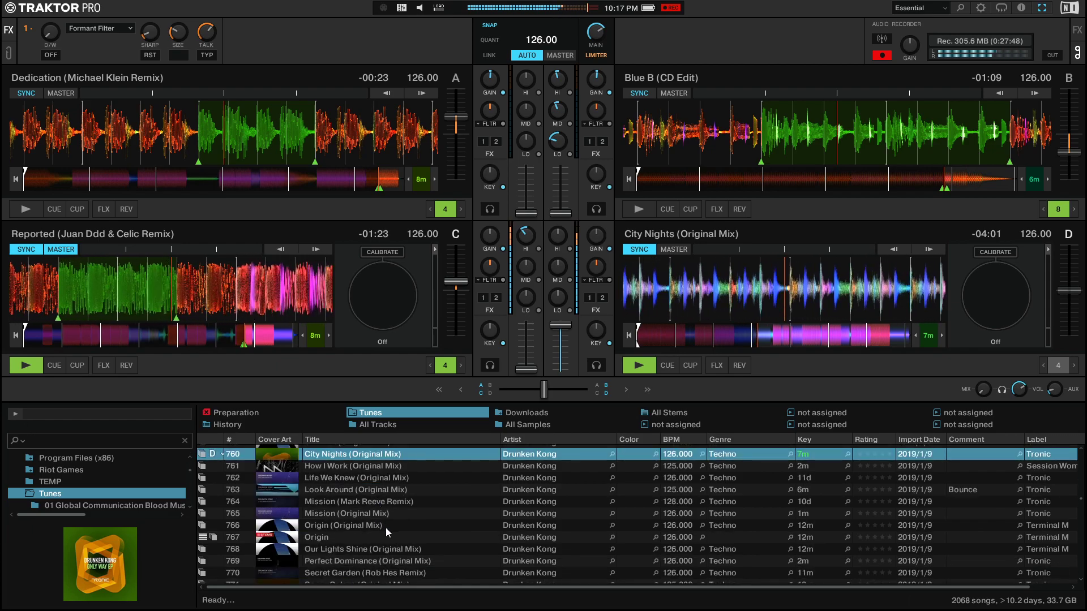
scroll(382, 528, down, 1)
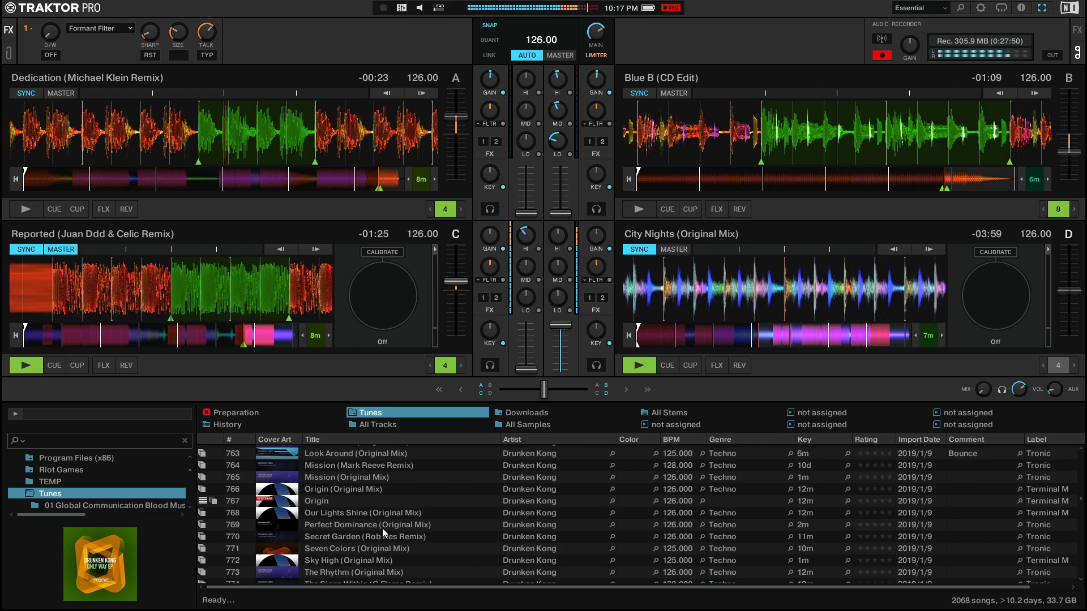
scroll(383, 528, down, 4)
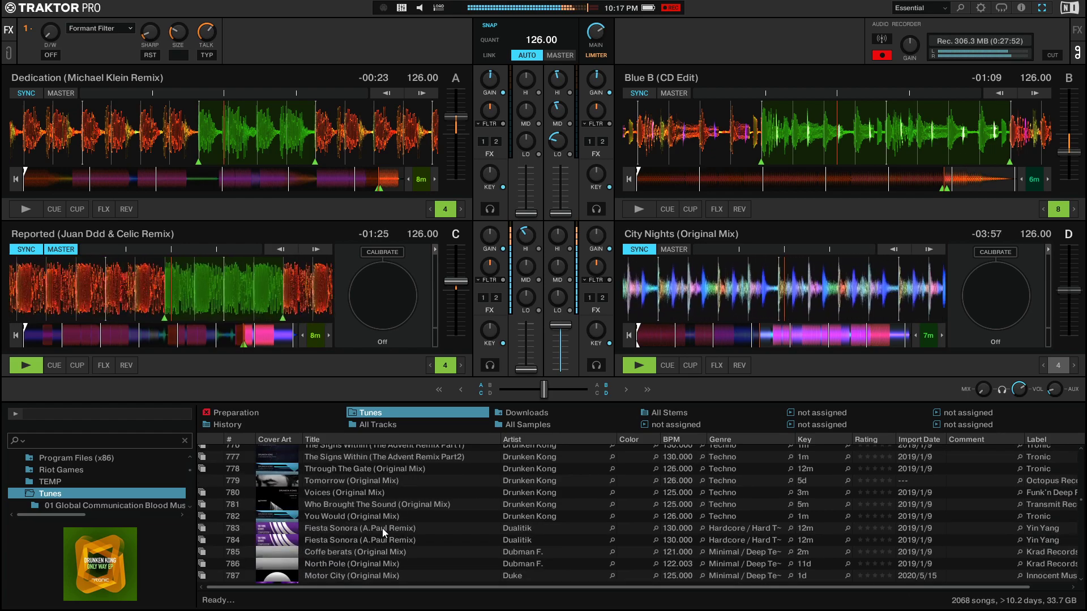
scroll(382, 528, down, 3)
scroll(382, 528, down, 3)
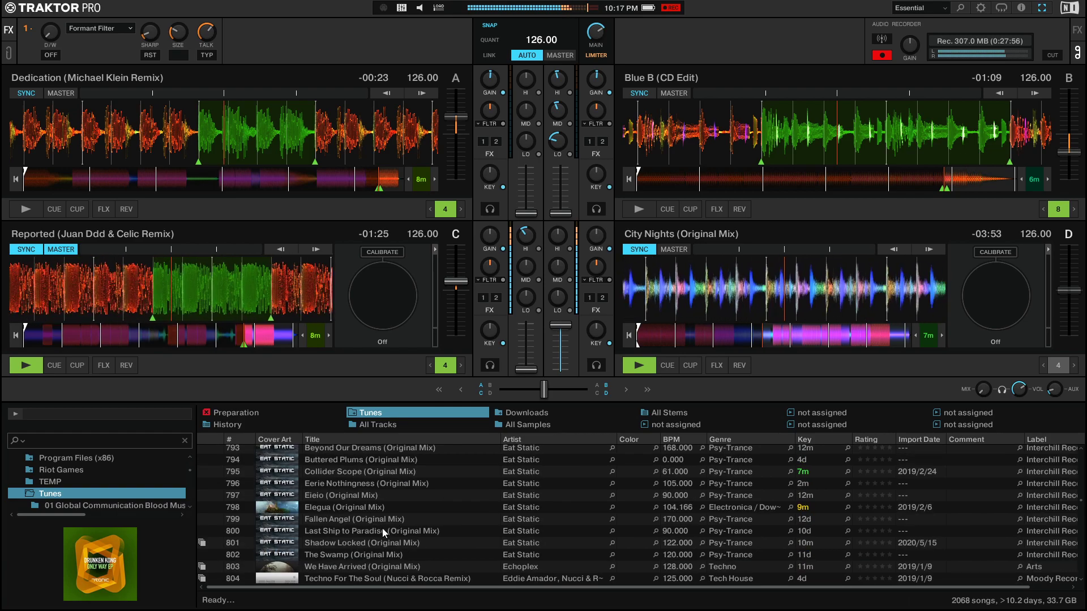
scroll(383, 529, down, 2)
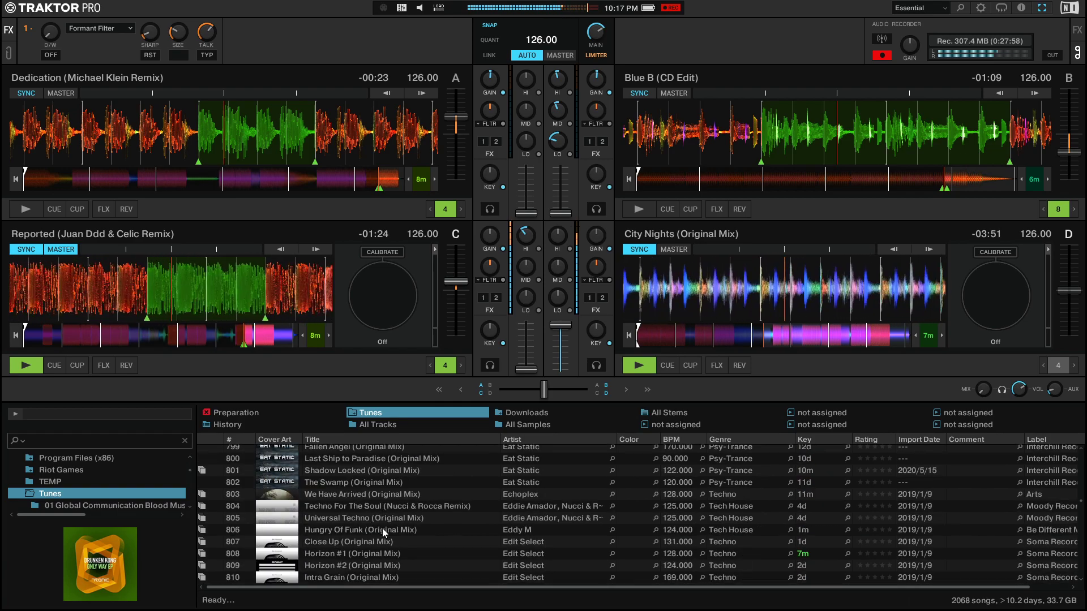
scroll(382, 528, down, 1)
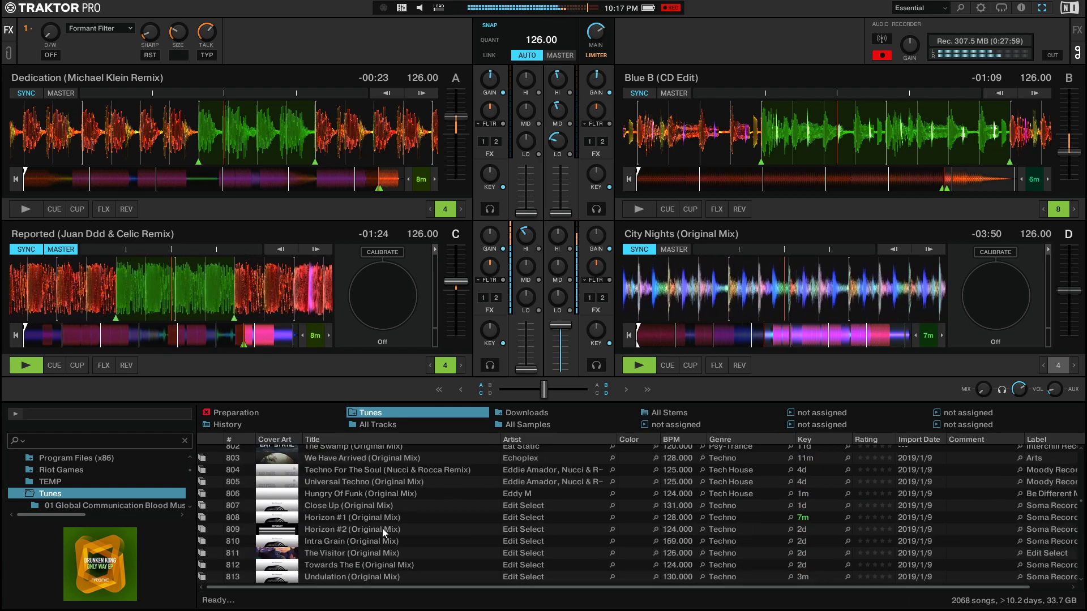
click(319, 518)
scroll(372, 545, down, 5)
scroll(369, 548, up, 2)
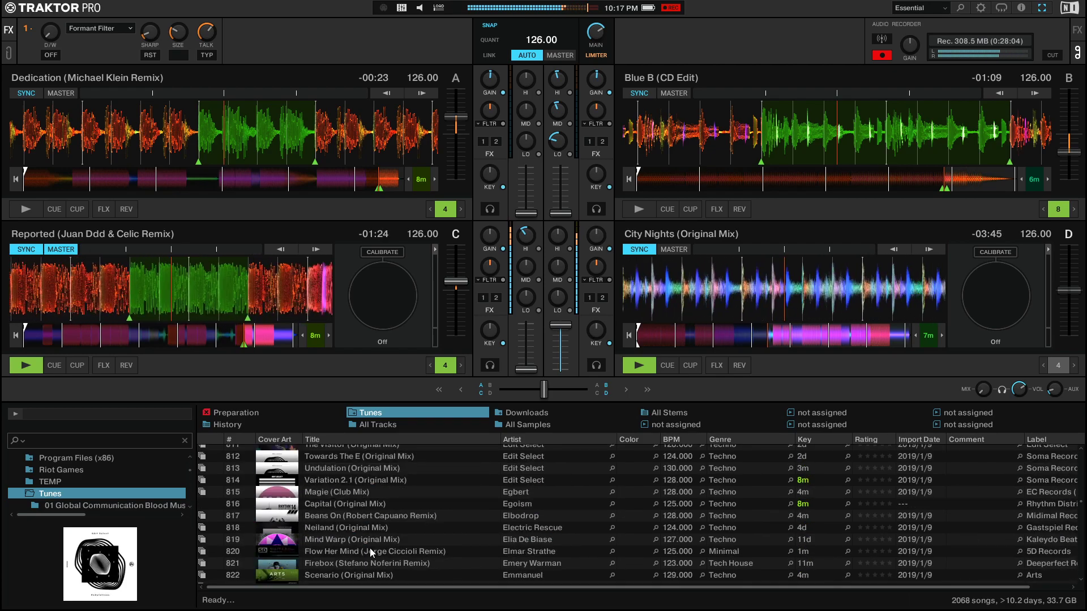
click(369, 541)
click(356, 496)
drag(348, 502, 226, 130)
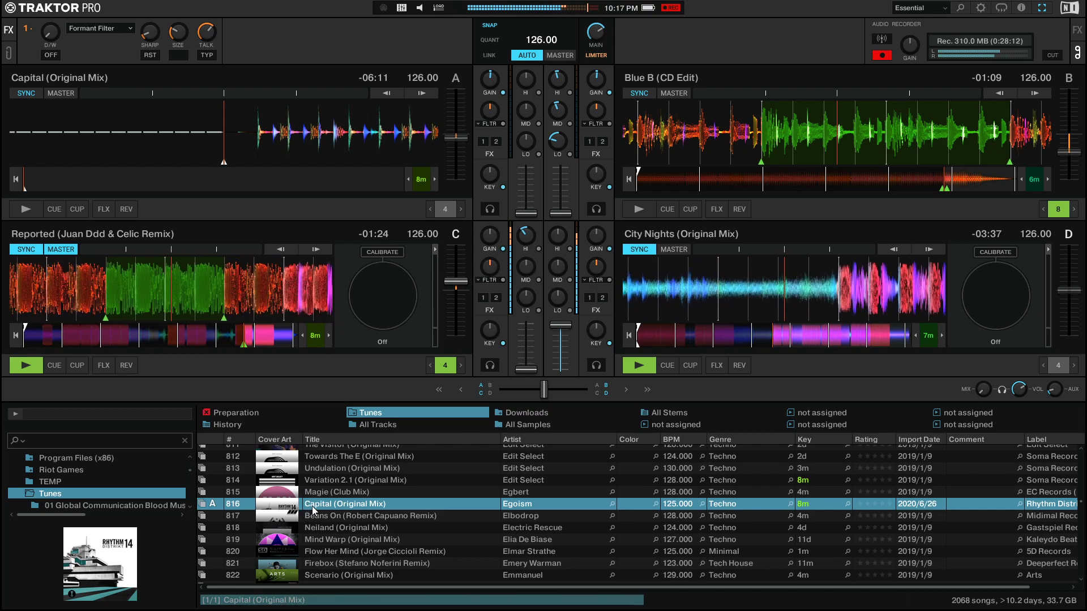
Stop Reported on deck C and load Capital (Original Mix) there in its place
click(33, 369)
mouse_move(321, 509)
mouse_down()
mouse_move(147, 285)
mouse_move(216, 267)
mouse_up()
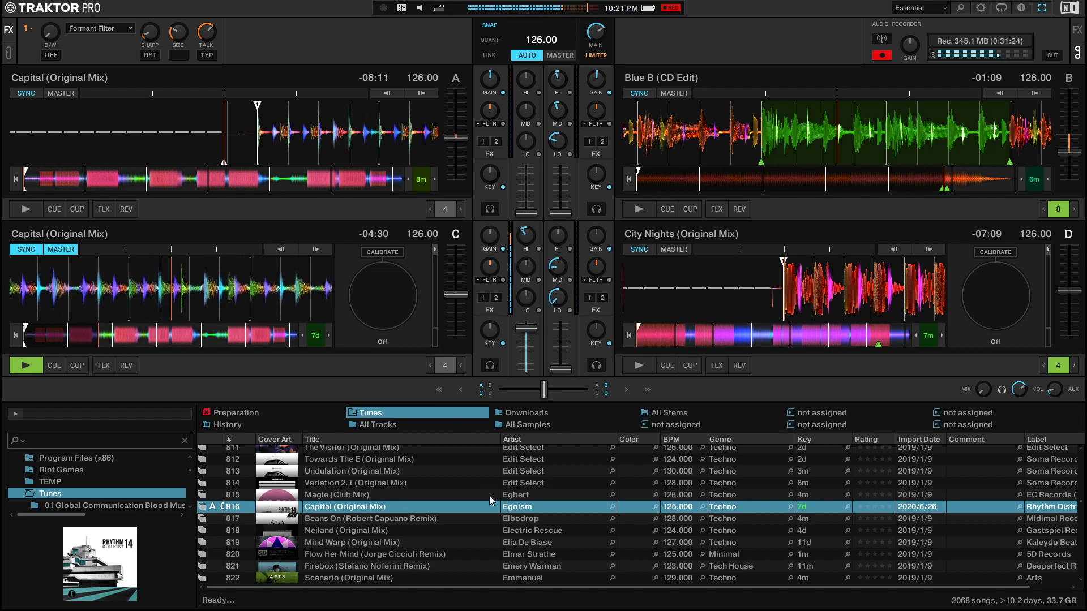
Find the 7m track Paranormal Synth (Original Mix) further down the list and load it into deck D in place of City Nights
scroll(494, 483, down, 1)
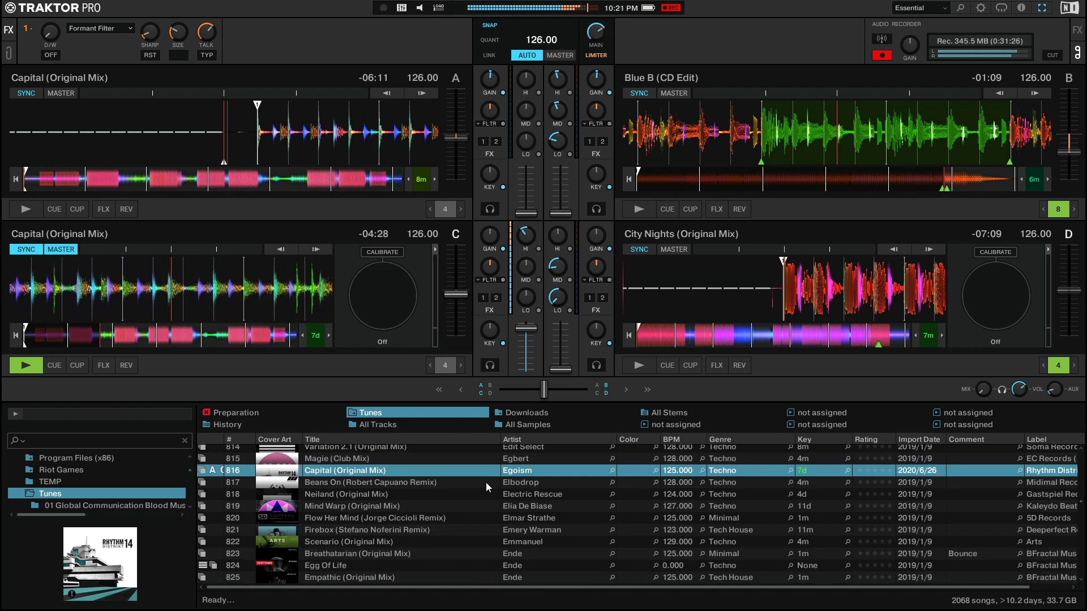
scroll(468, 478, down, 3)
scroll(441, 504, down, 2)
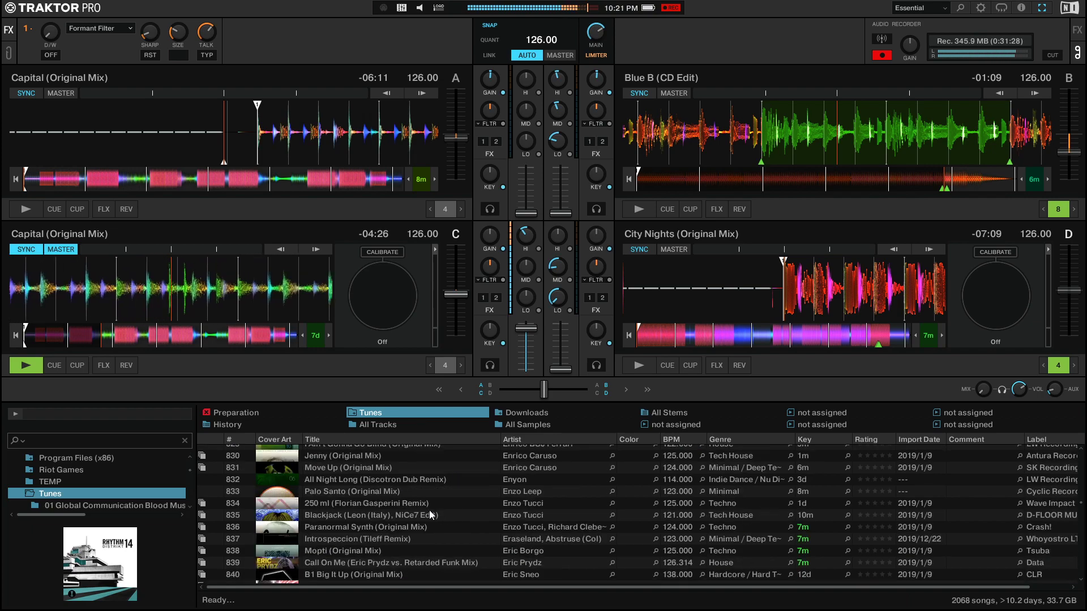
scroll(380, 518, down, 1)
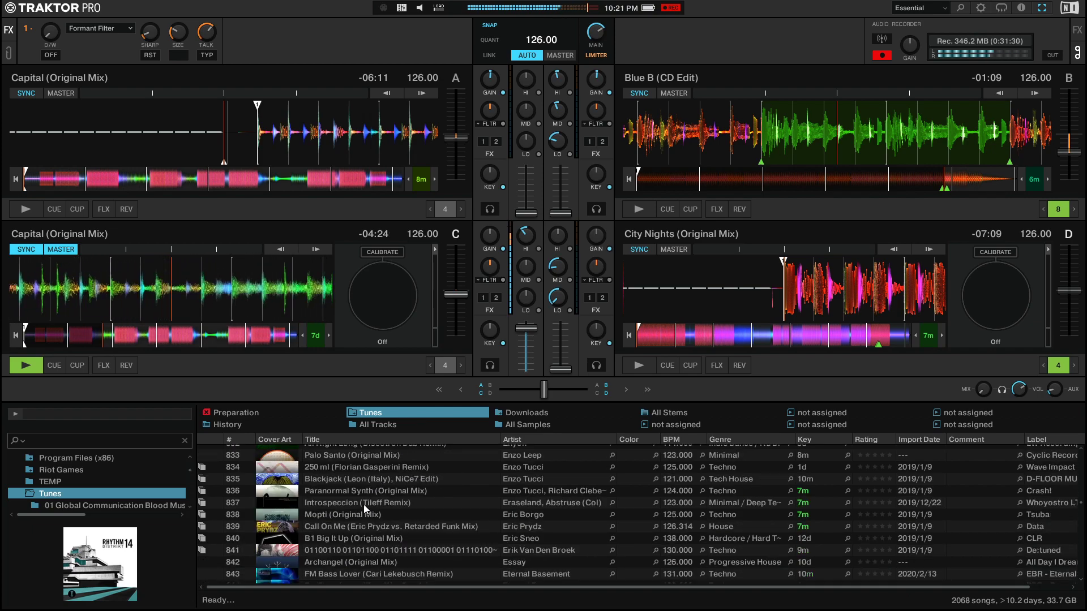
drag(341, 492, 713, 263)
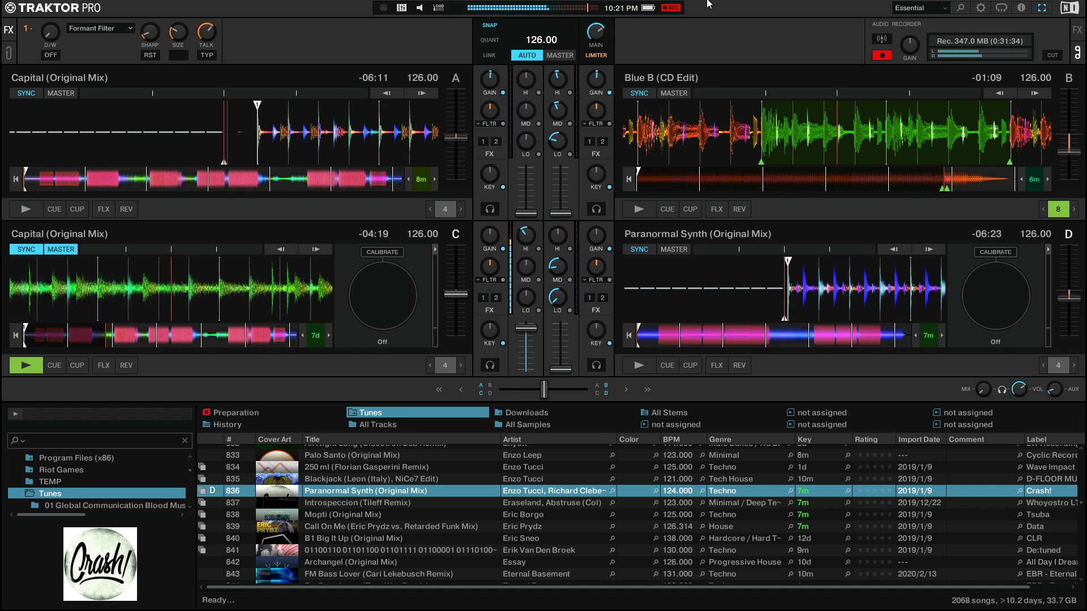
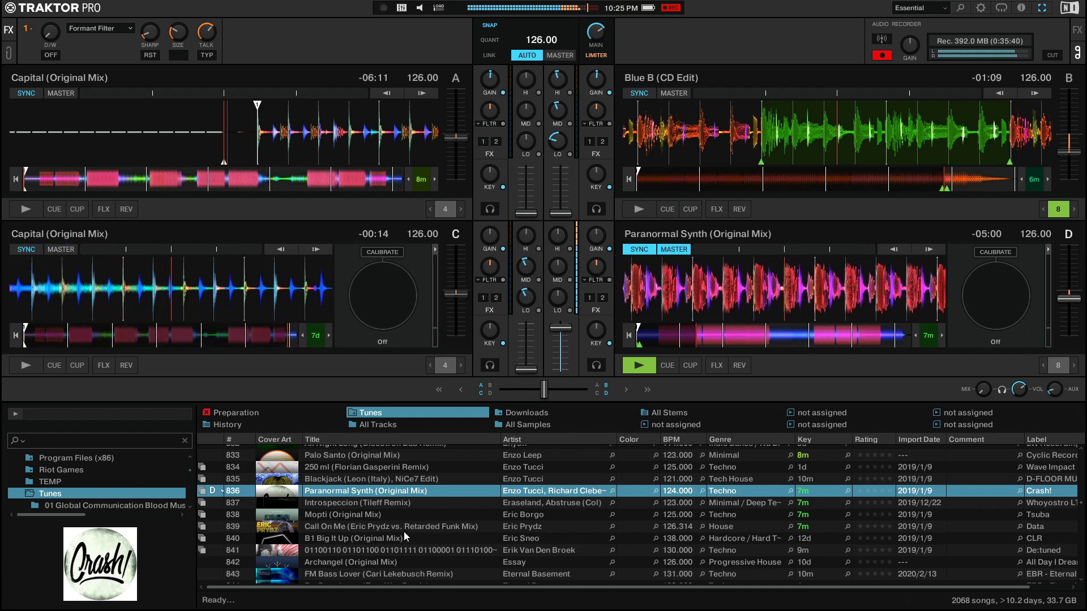
Browse further down the track list past Funk and load Rage (Original Mix) by Gabriele Strada into deck C in place of Capital
scroll(405, 533, down, 5)
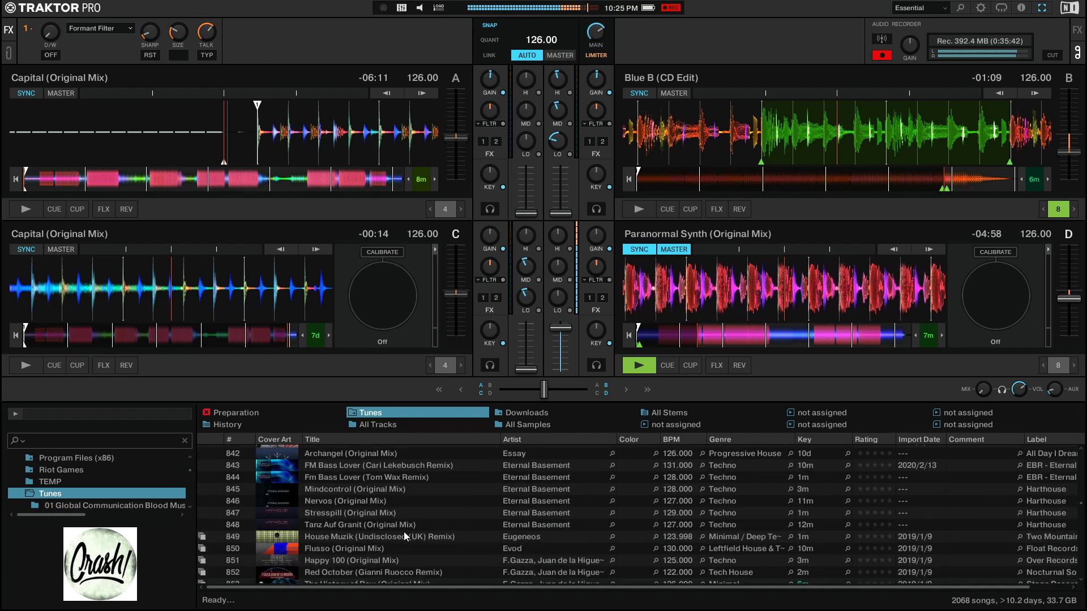
scroll(403, 531, down, 3)
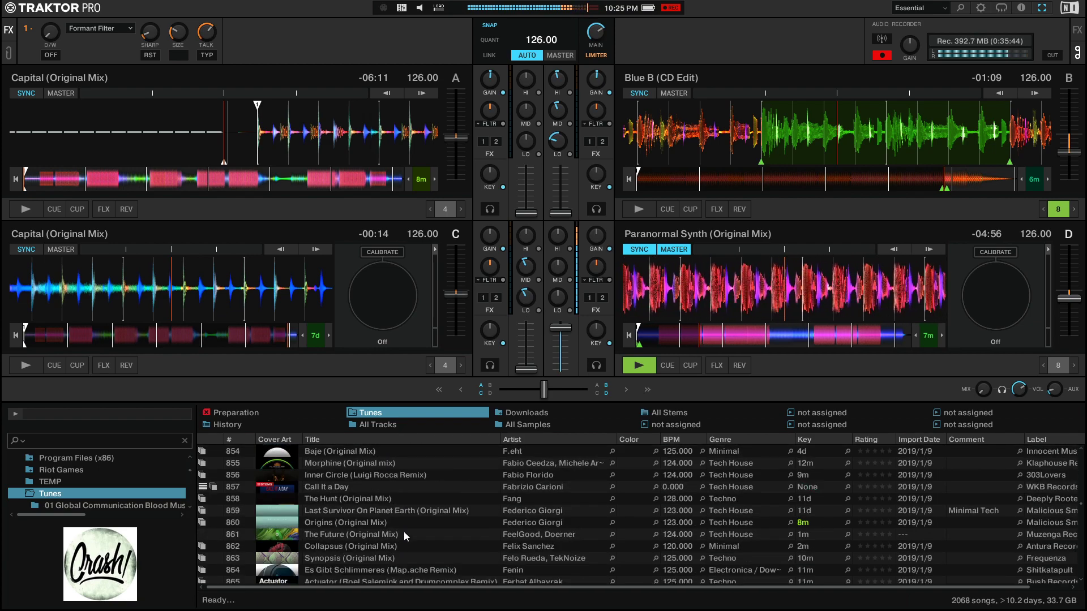
scroll(426, 513, down, 6)
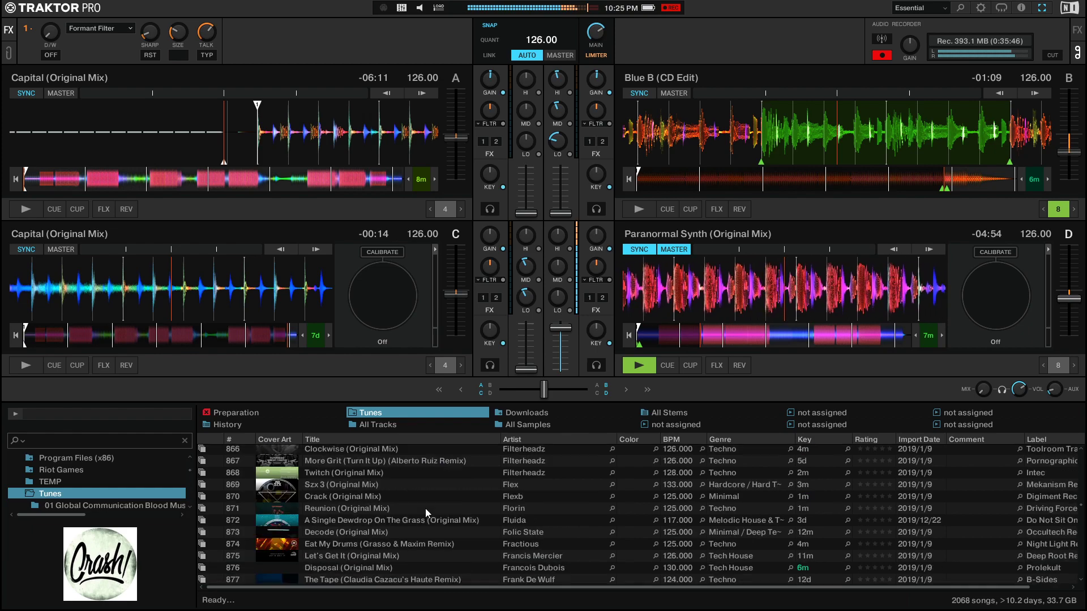
scroll(429, 505, down, 4)
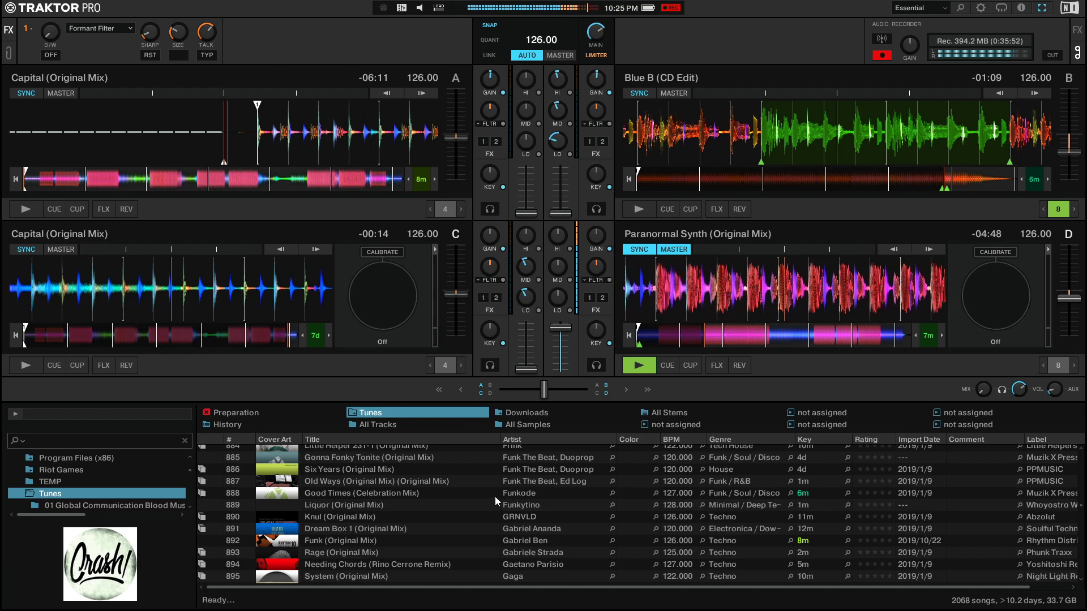
scroll(390, 500, down, 1)
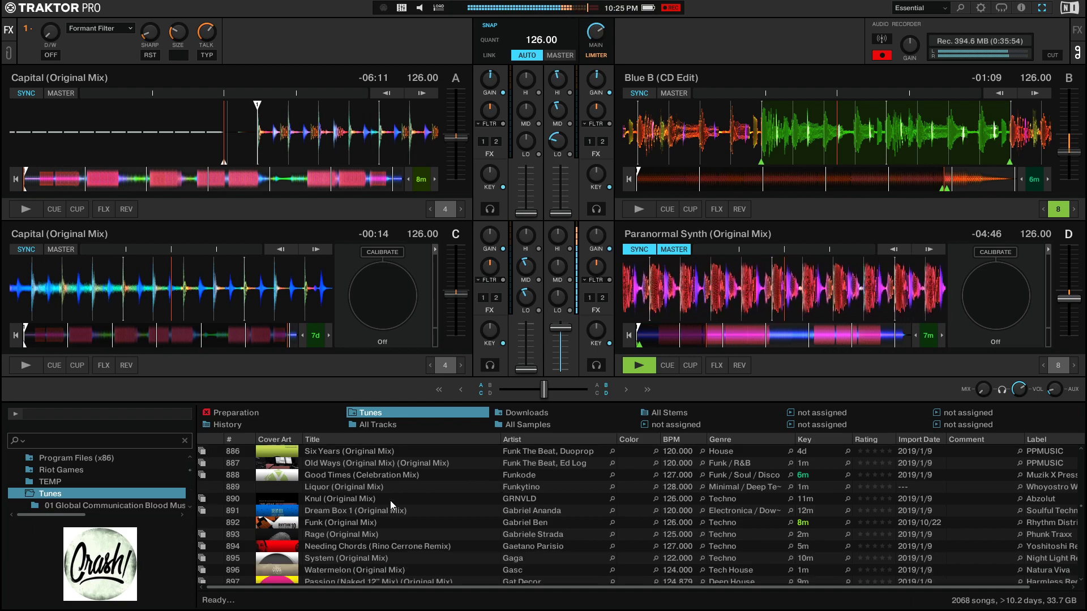
click(366, 522)
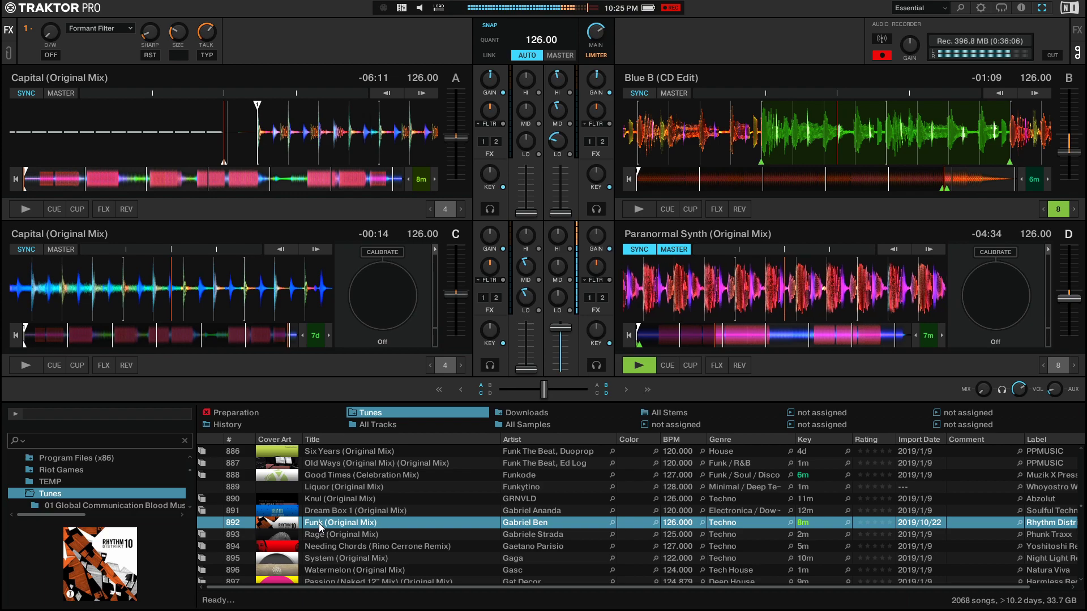
scroll(327, 519, down, 2)
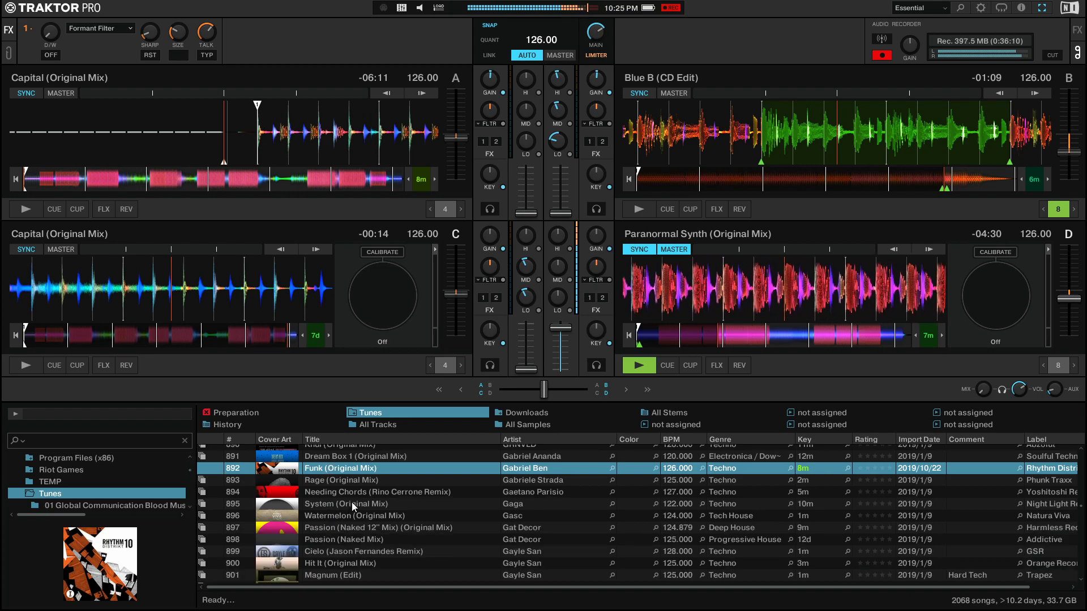
click(344, 481)
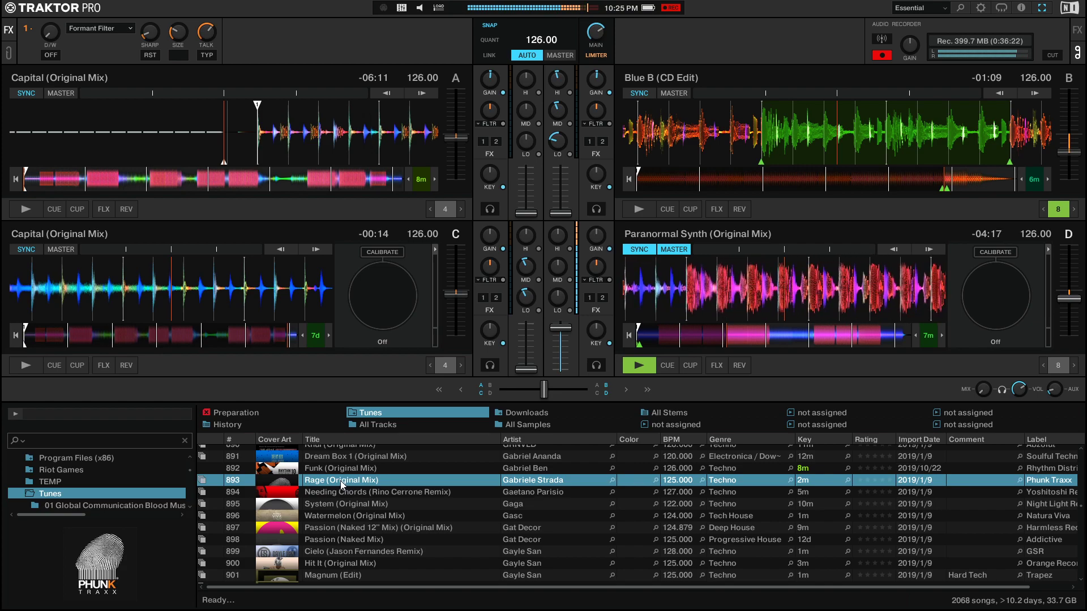
mouse_move(338, 482)
mouse_down()
mouse_move(98, 278)
mouse_move(95, 291)
mouse_up()
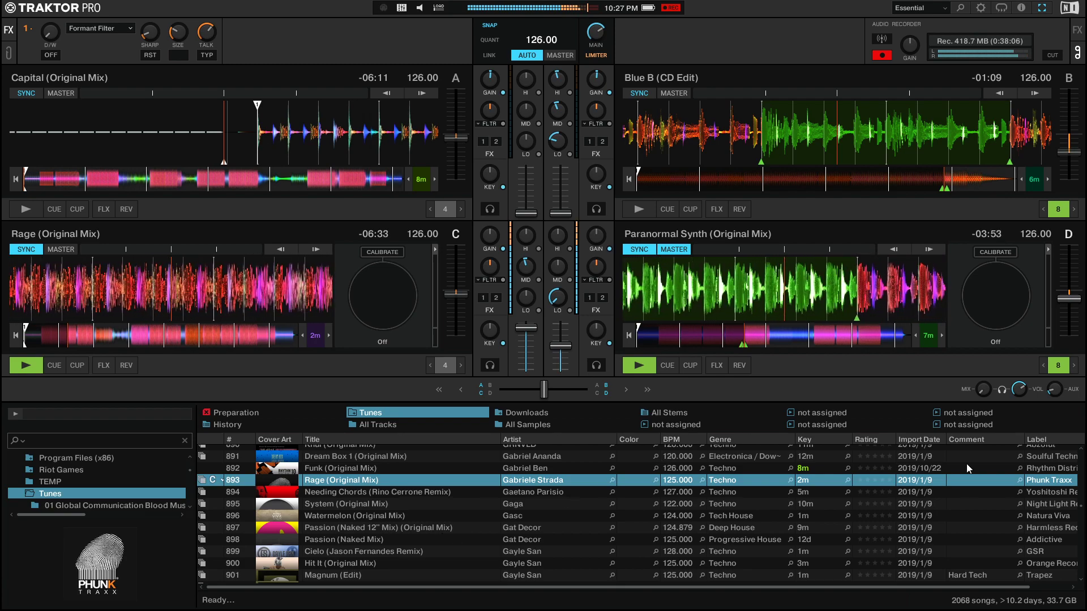
Set the comment of Rage (Original Mix) in the track list to March
click(964, 480)
text(Marc)
key(Return)
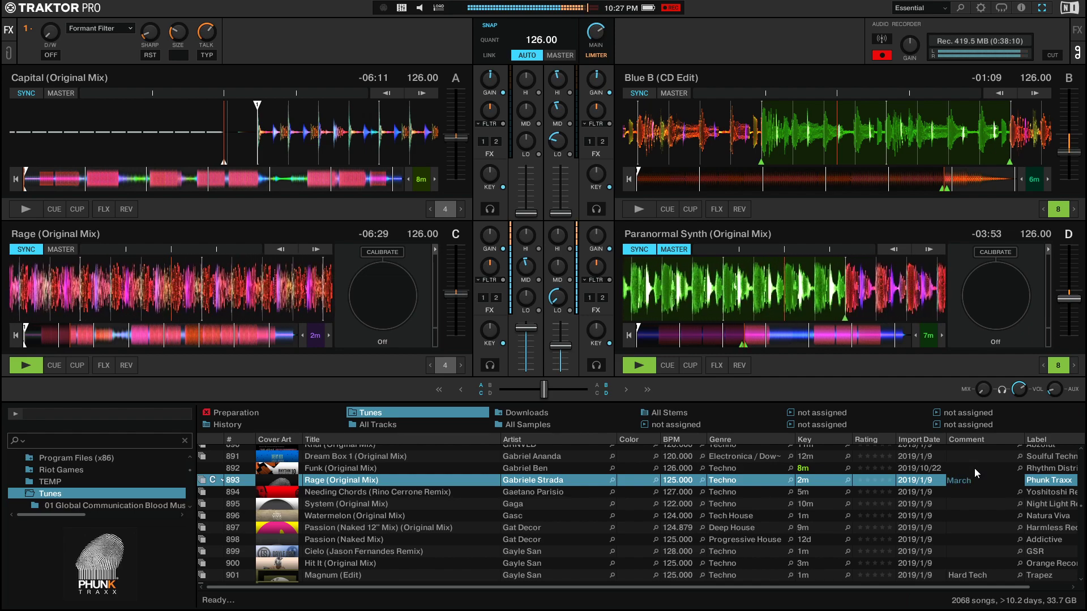
key(Return)
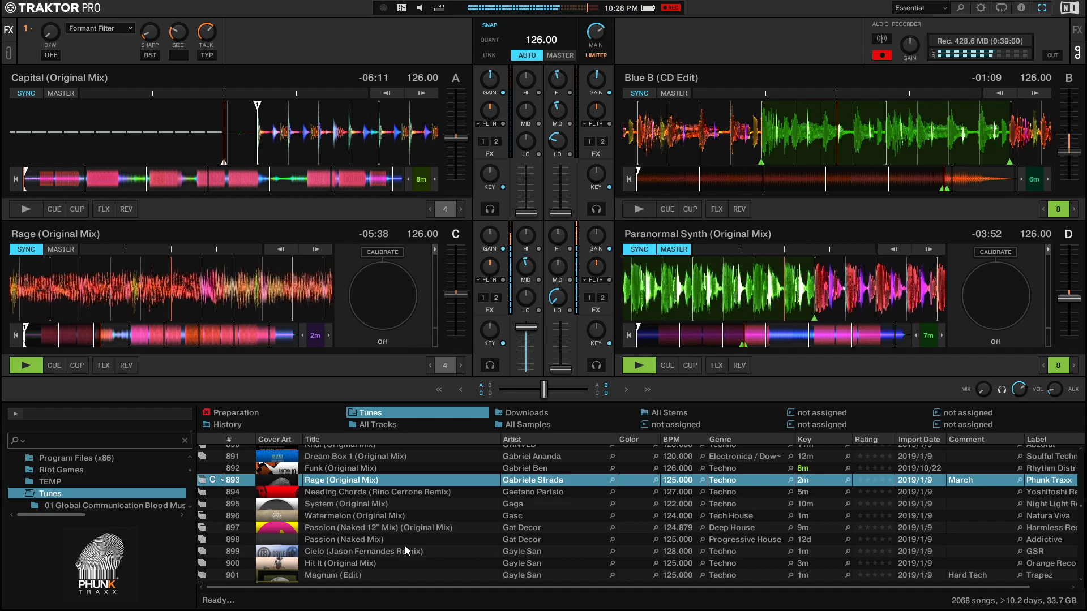
Find the 8m track Picap (Original Mix) further down the list, stop deck D and load it there in place of Paranormal Synth
scroll(406, 546, down, 5)
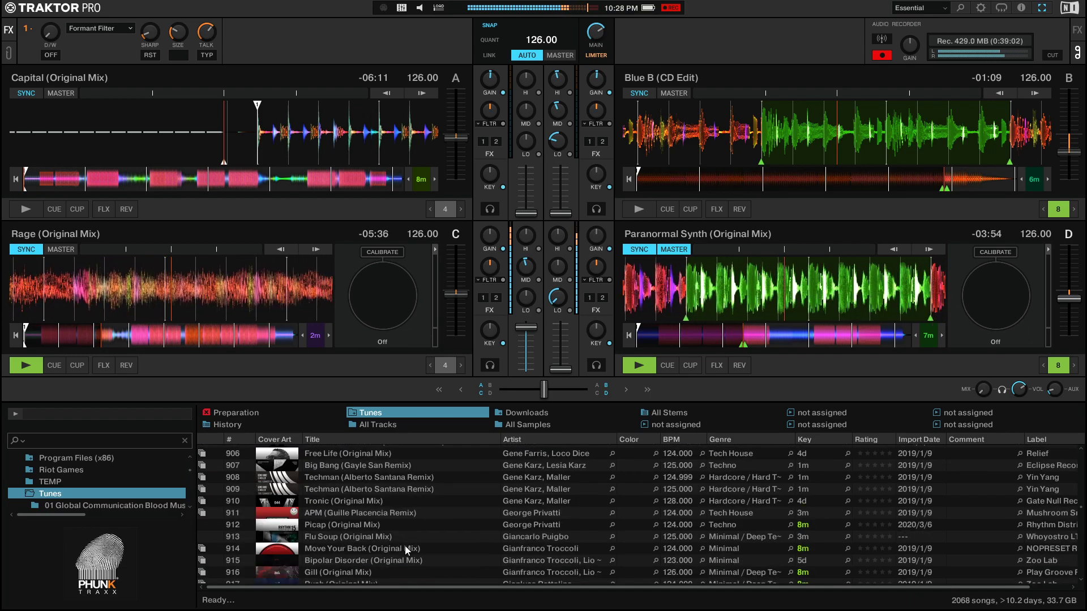
scroll(405, 546, down, 1)
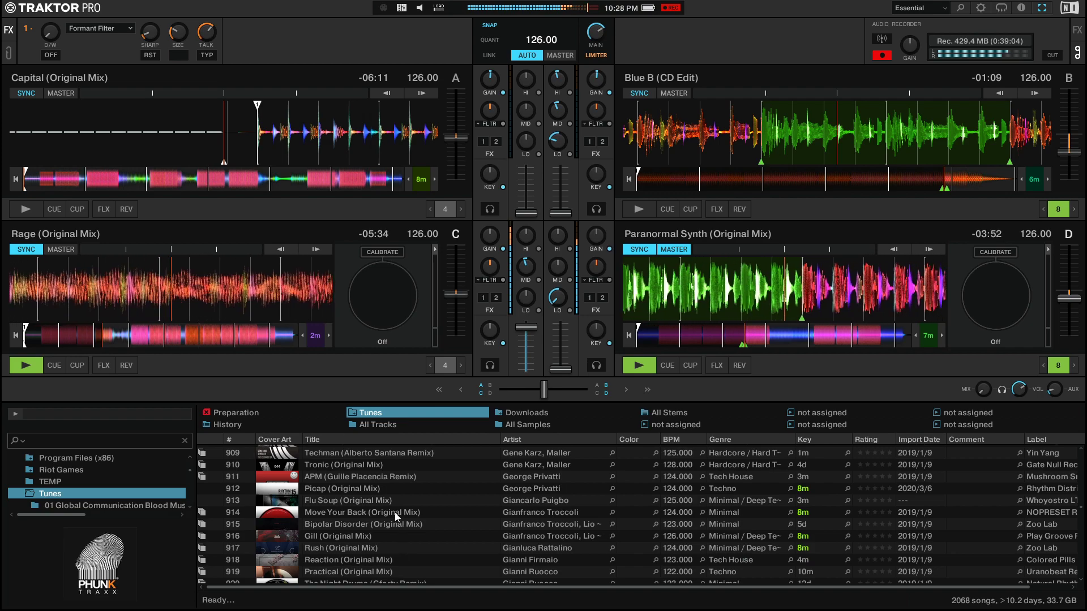
drag(330, 488, 336, 490)
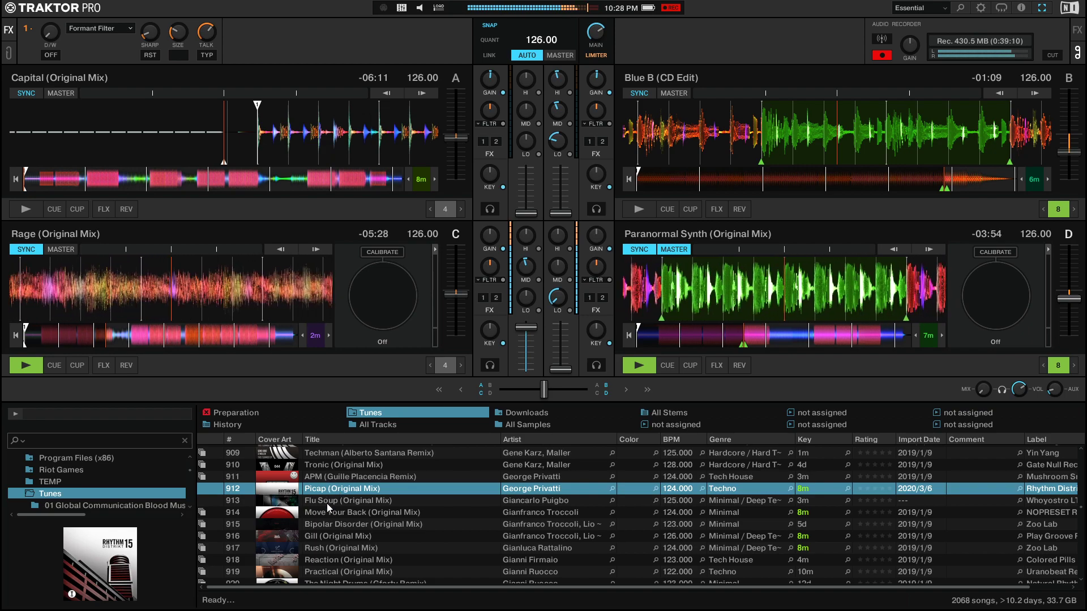
drag(329, 492, 716, 296)
click(640, 368)
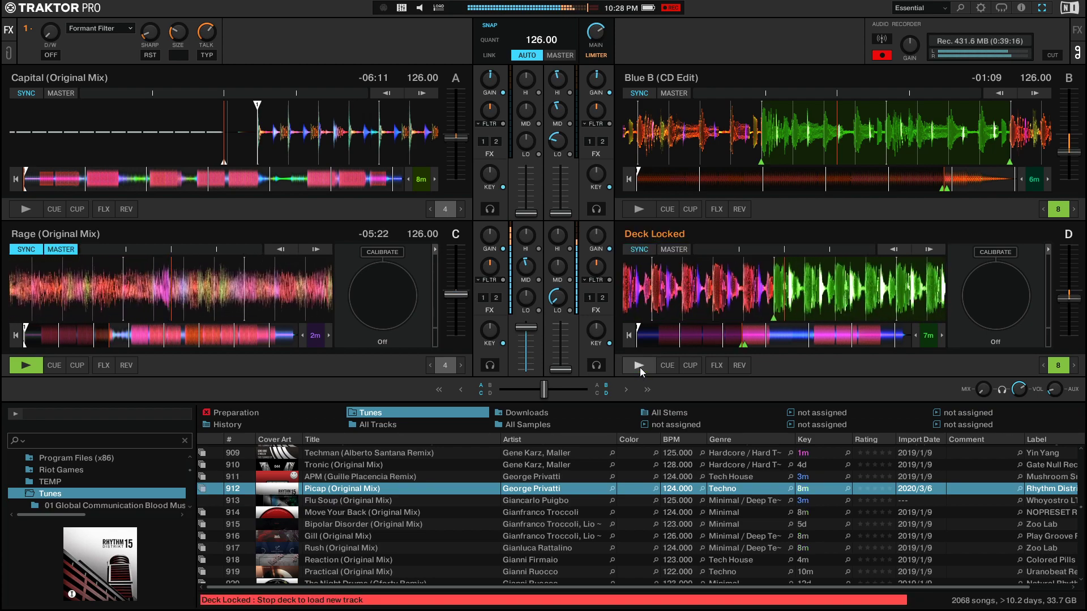
mouse_move(325, 489)
mouse_down()
mouse_move(740, 320)
mouse_move(740, 308)
mouse_up()
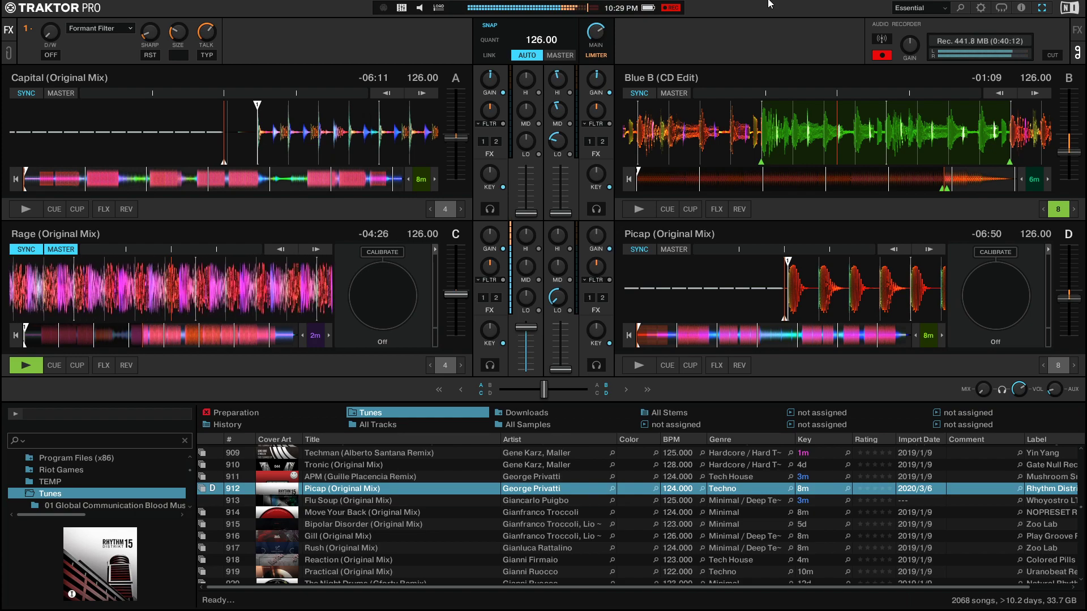
Go back to Rage (Original Mix) in the track list and extend its comment to Hard March
scroll(940, 527, up, 6)
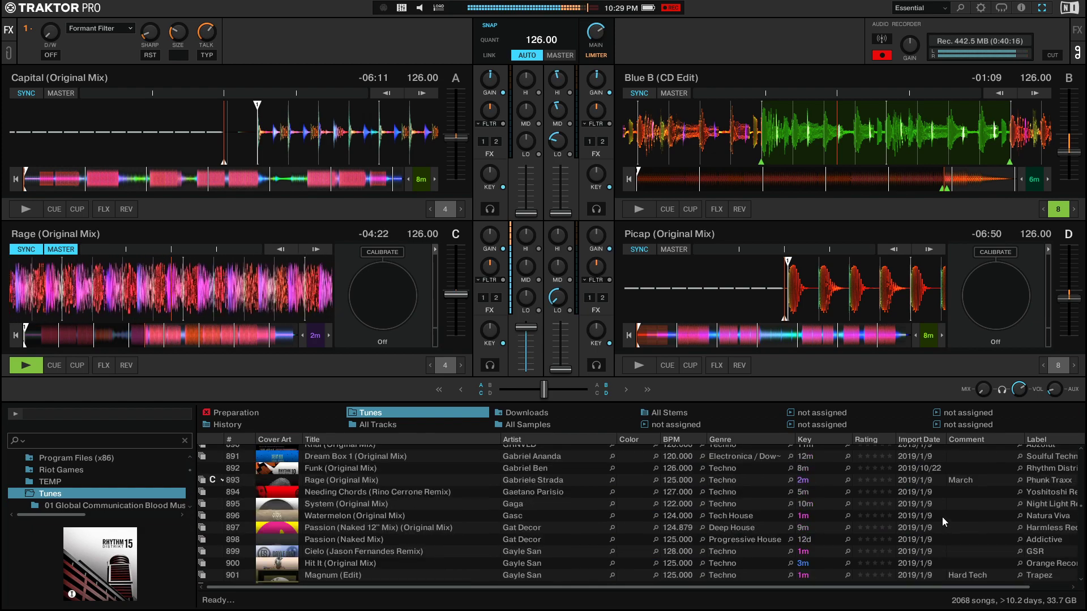
double_click(984, 482)
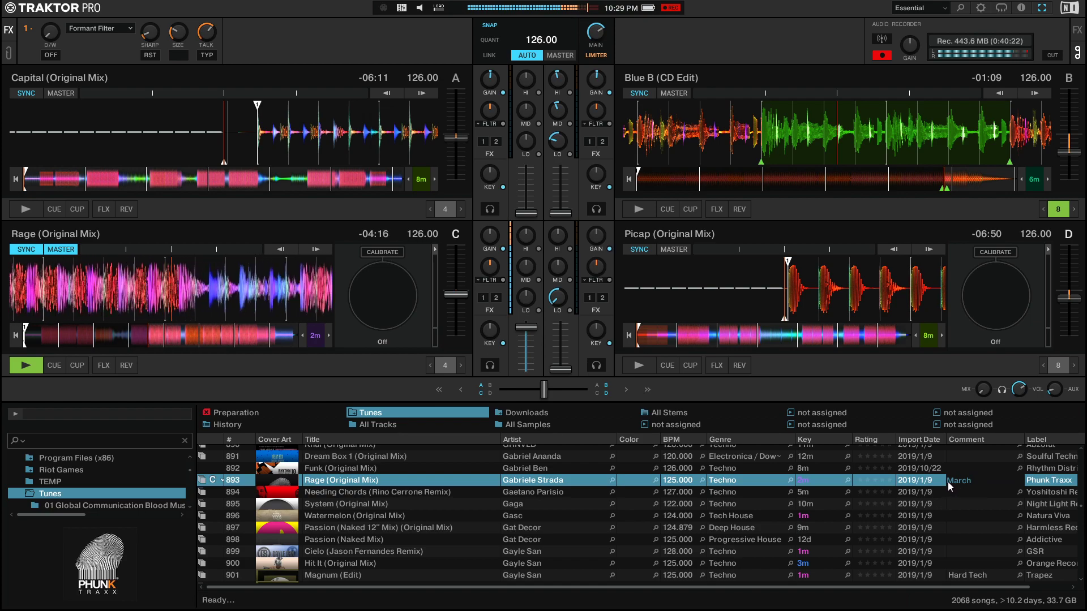
text(Hard)
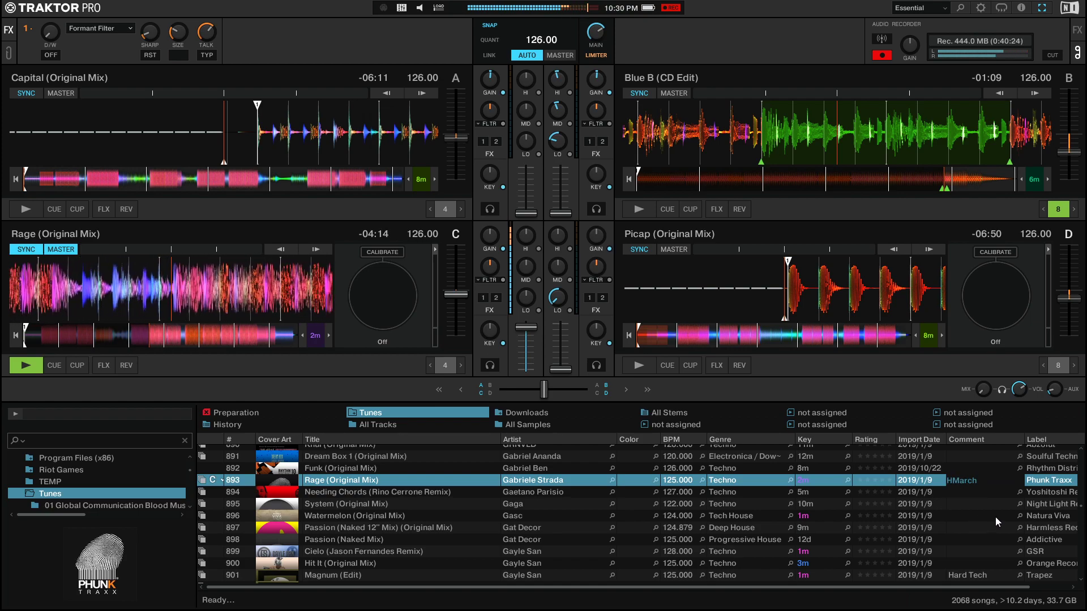
key(Return)
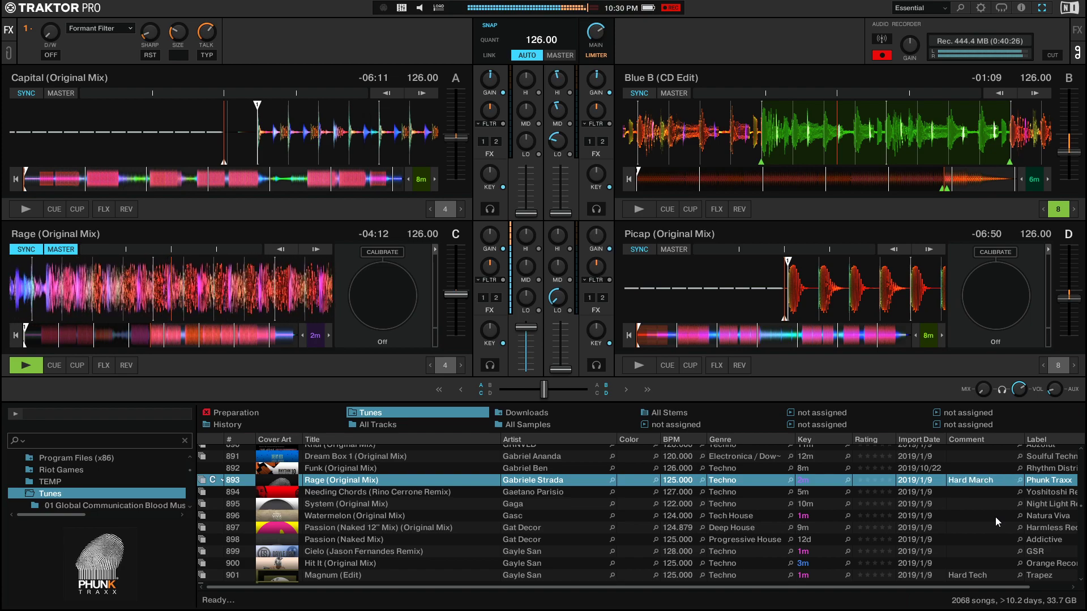
Browse the track list below and around Picap, checking keys, genres and tempos for a compatible next track
scroll(887, 510, down, 5)
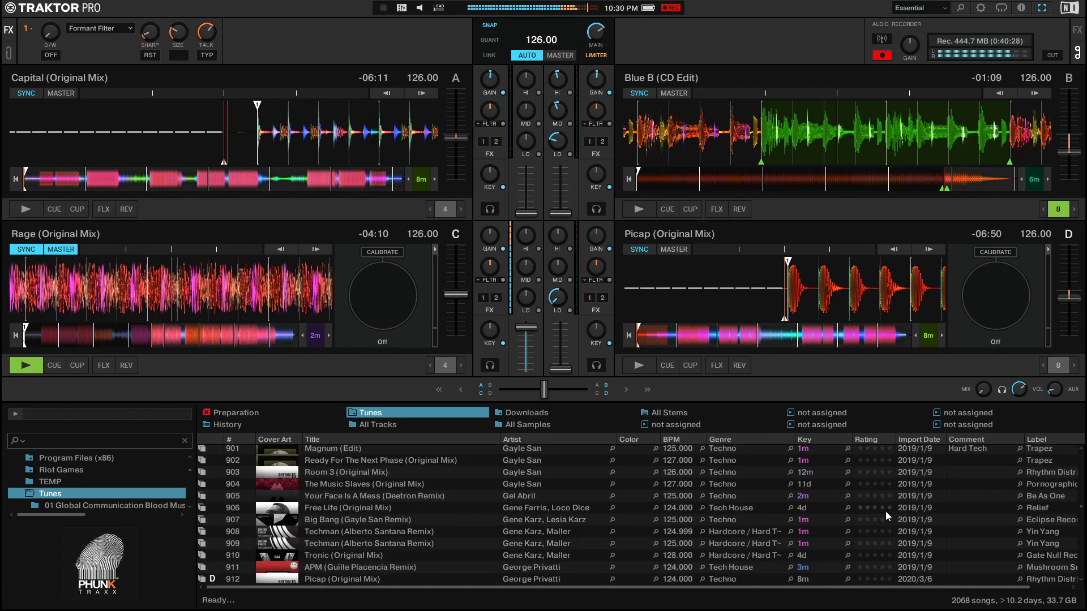
scroll(463, 514, down, 7)
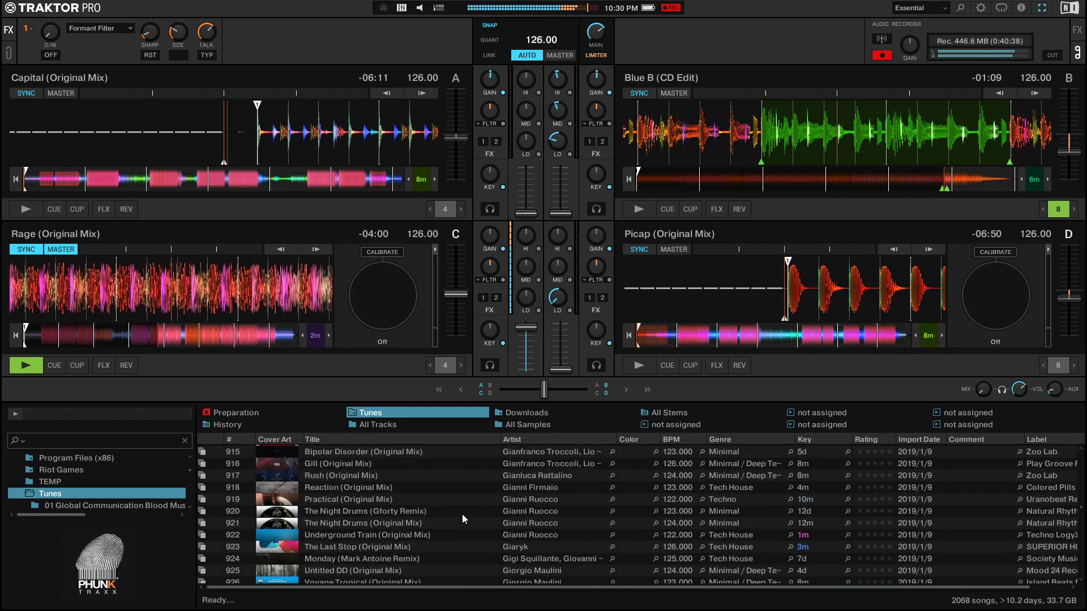
scroll(461, 519, down, 2)
scroll(462, 519, down, 3)
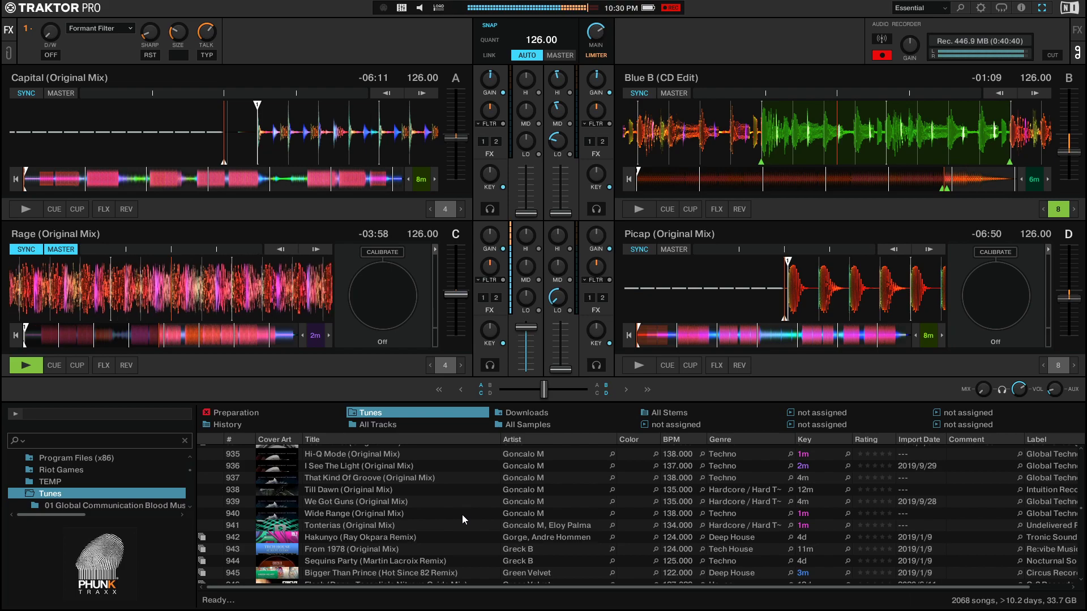
scroll(462, 520, down, 2)
scroll(462, 515, down, 1)
scroll(462, 516, up, 1)
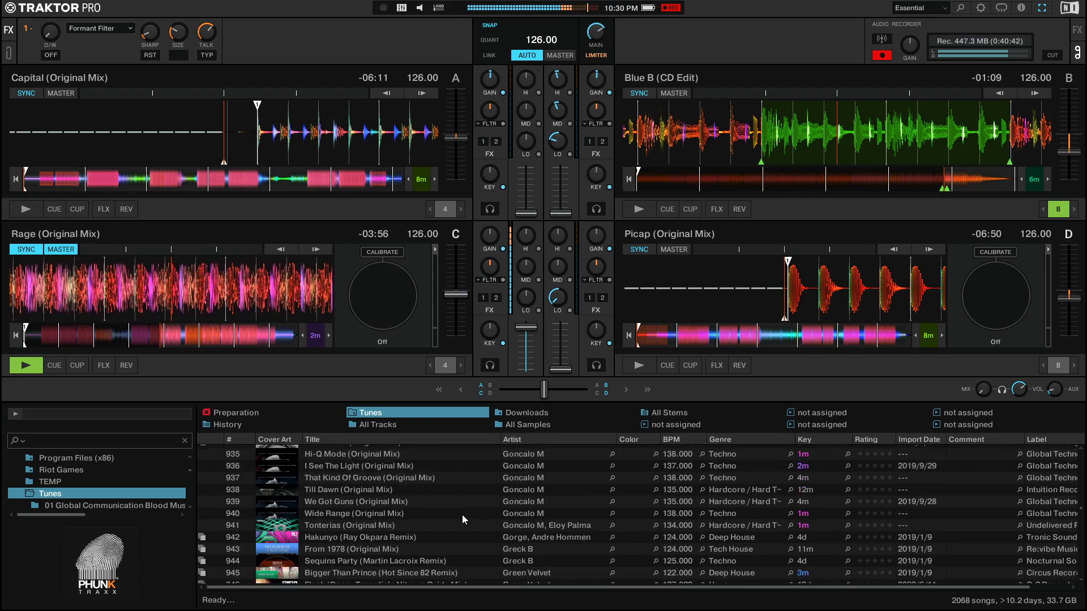
scroll(463, 515, up, 7)
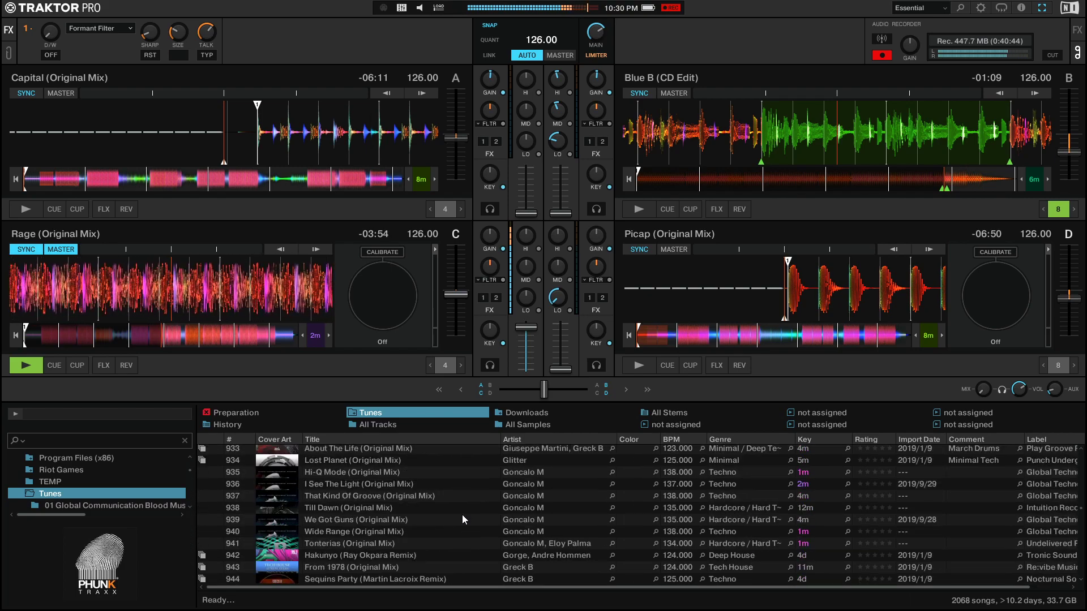
scroll(460, 516, up, 7)
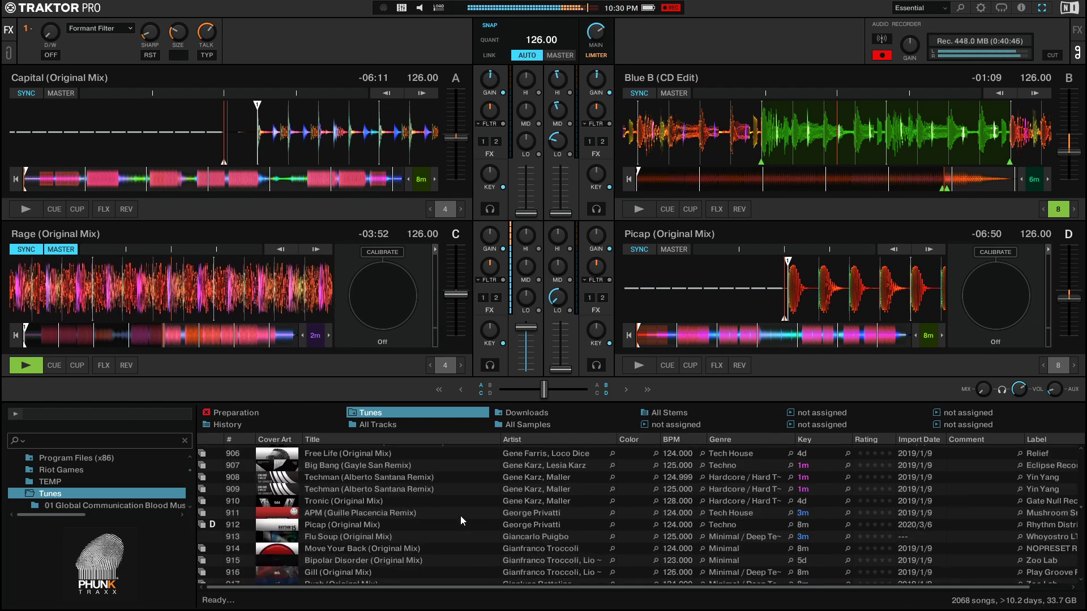
scroll(459, 521, up, 3)
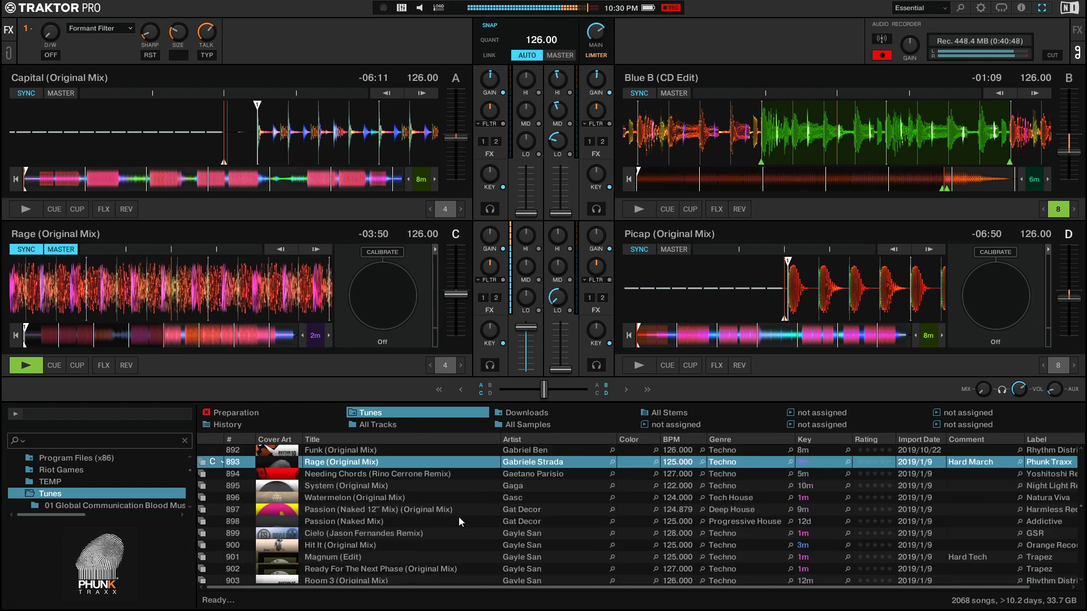
scroll(459, 520, down, 3)
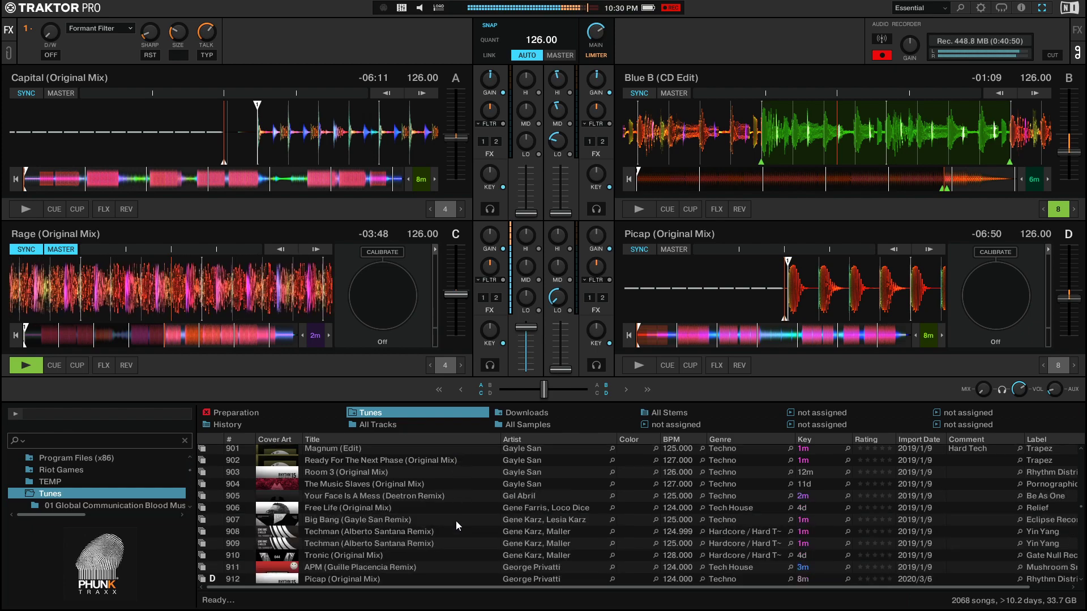
scroll(457, 520, down, 3)
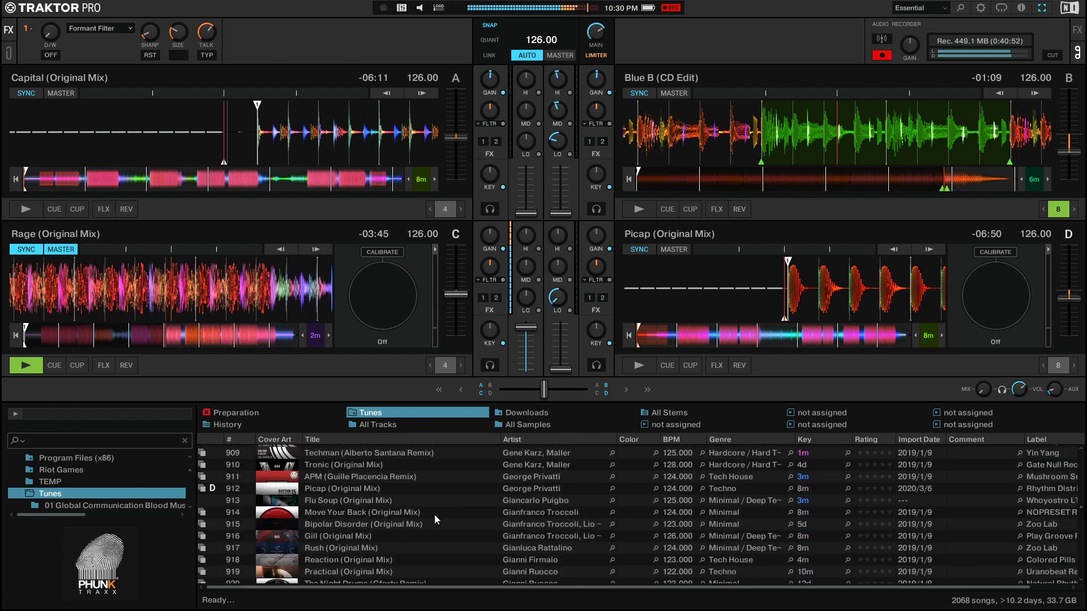
Select Picap (Original Mix) in the track list and start it playing in deck D
click(431, 490)
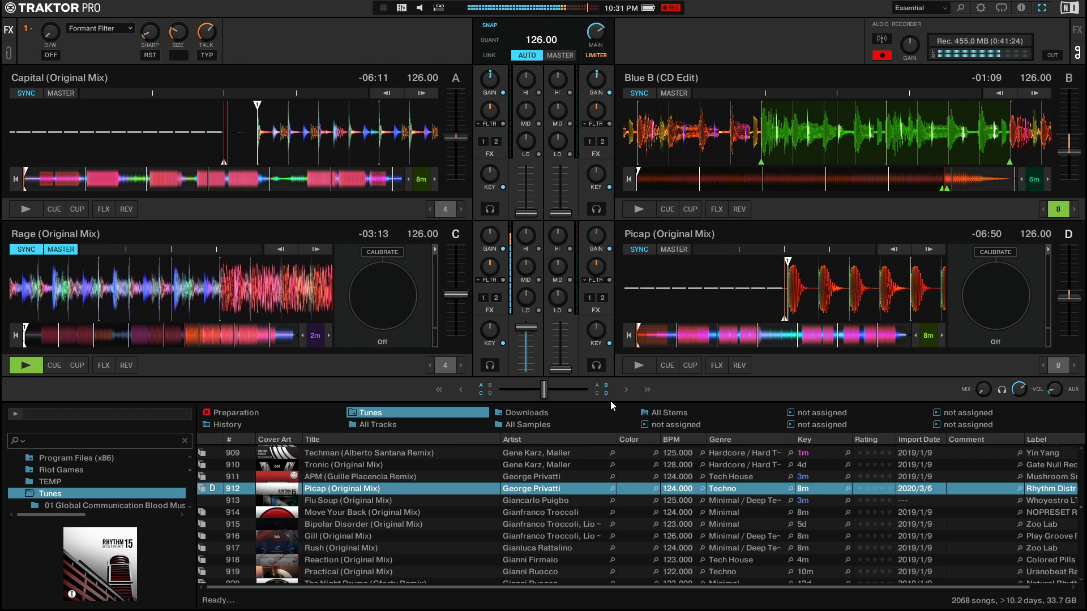
key(space)
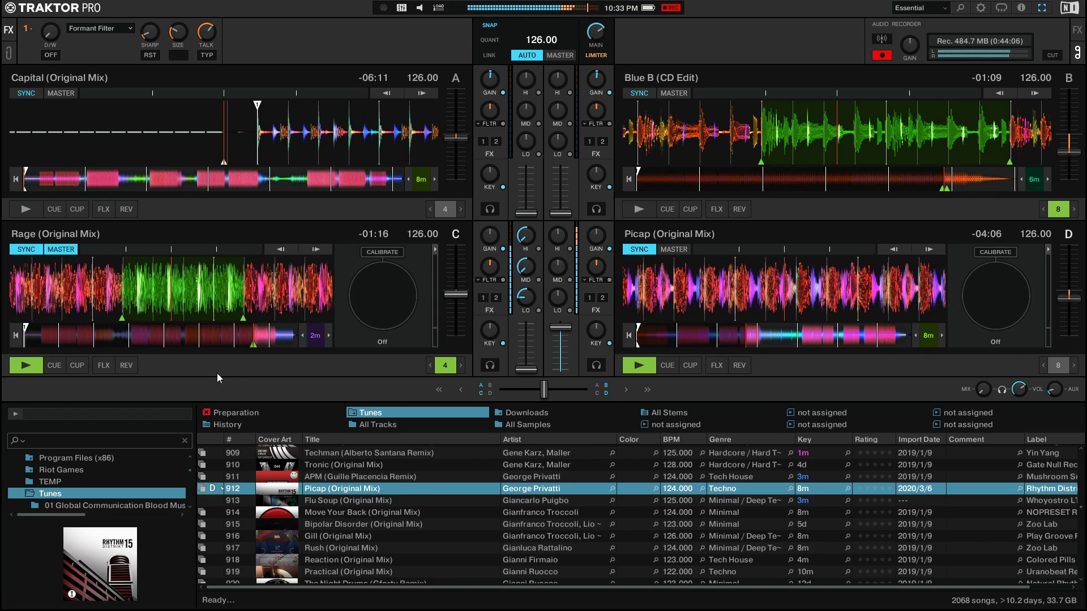
Stop Rage on deck C and load the 8m track Napule (Gaston Zani Remix) from further down the list in its place
click(35, 367)
scroll(353, 511, down, 1)
scroll(352, 512, down, 2)
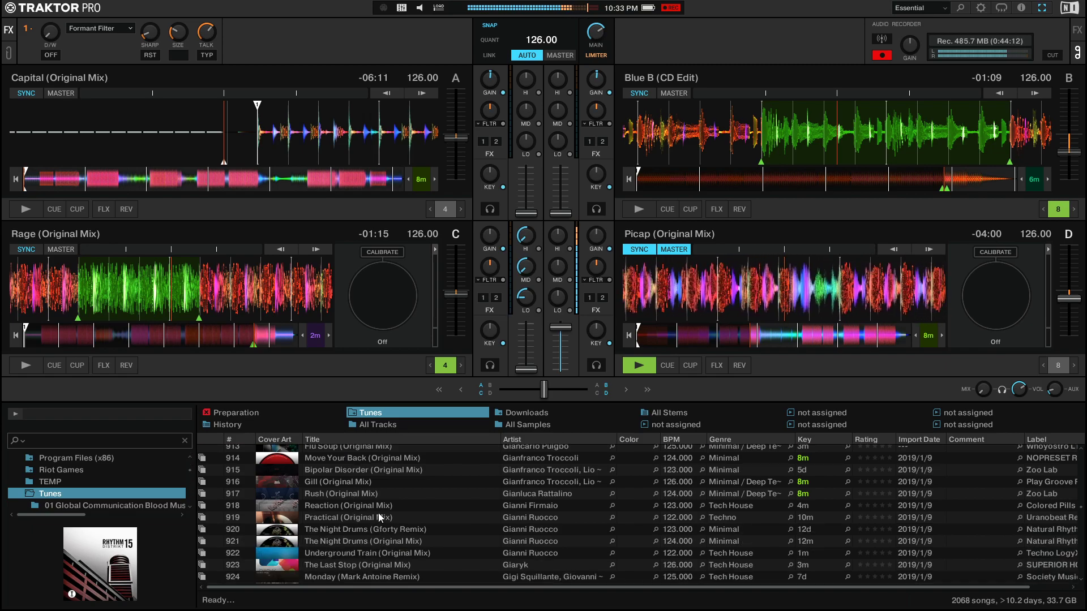
scroll(373, 500, down, 3)
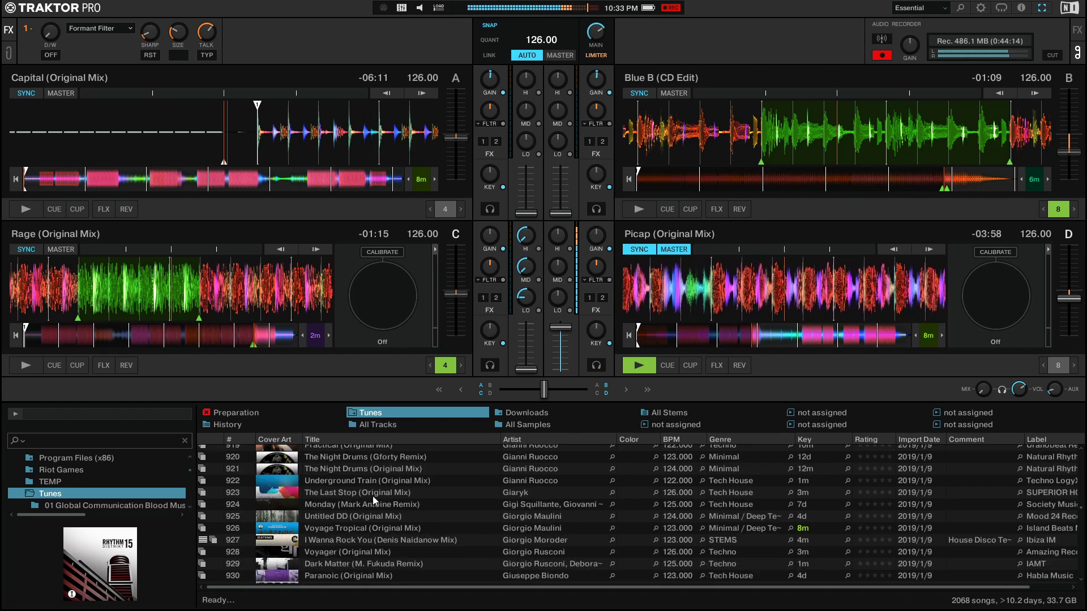
scroll(374, 497, down, 4)
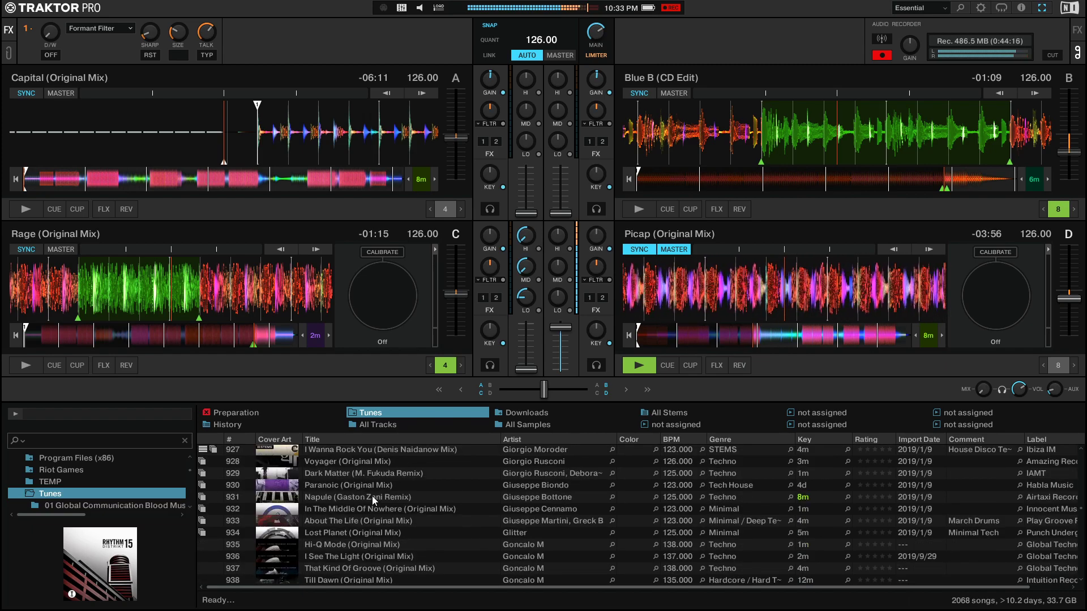
click(358, 499)
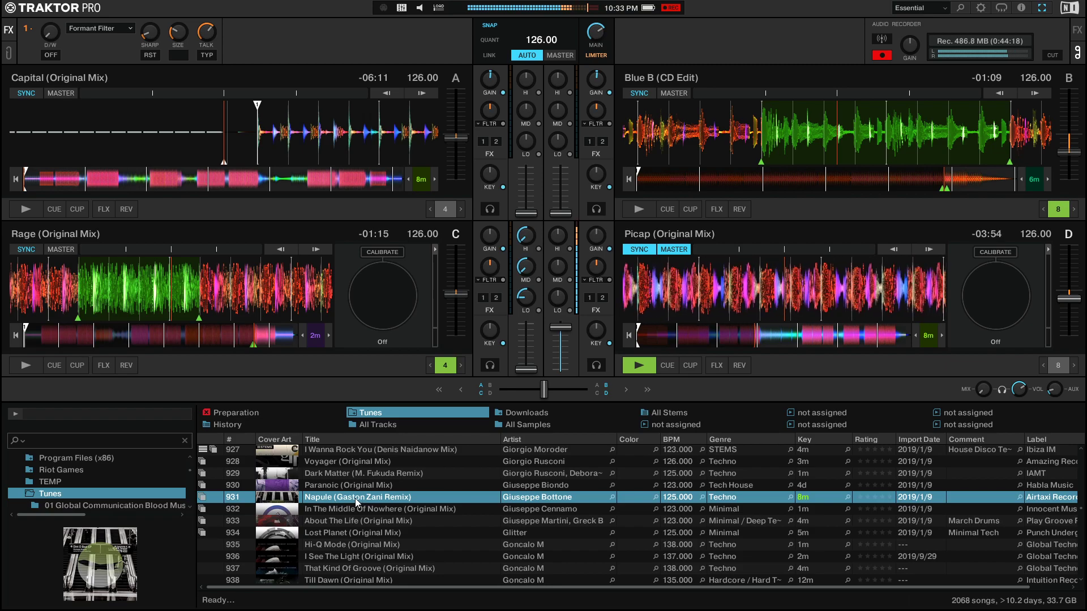
drag(353, 498, 170, 285)
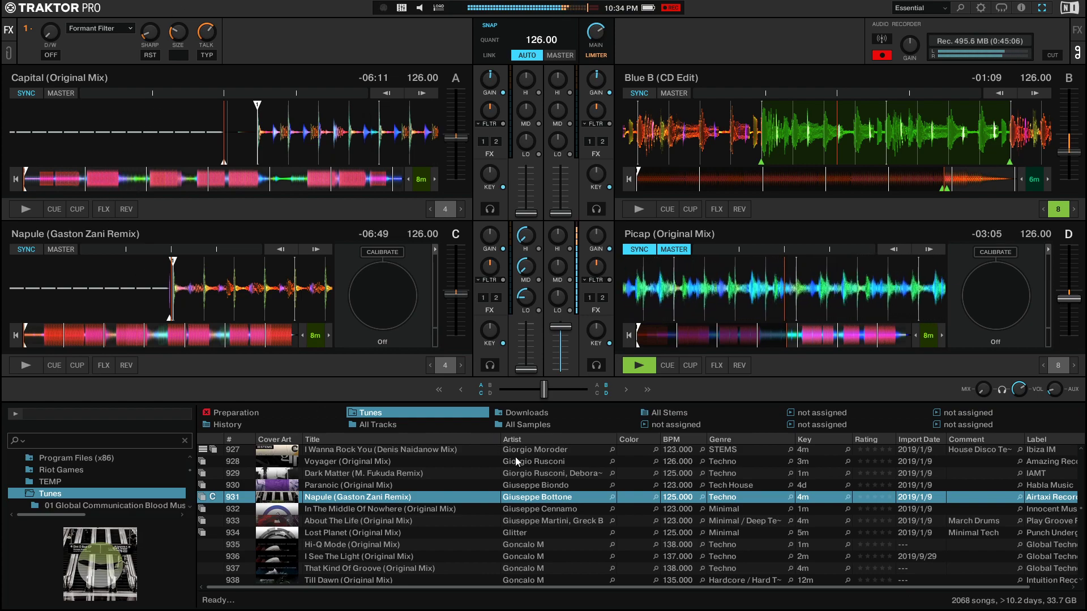
Search the tracks for "pica", set the comment of Picap (Original Mix) to March and clear the search
scroll(535, 474, up, 3)
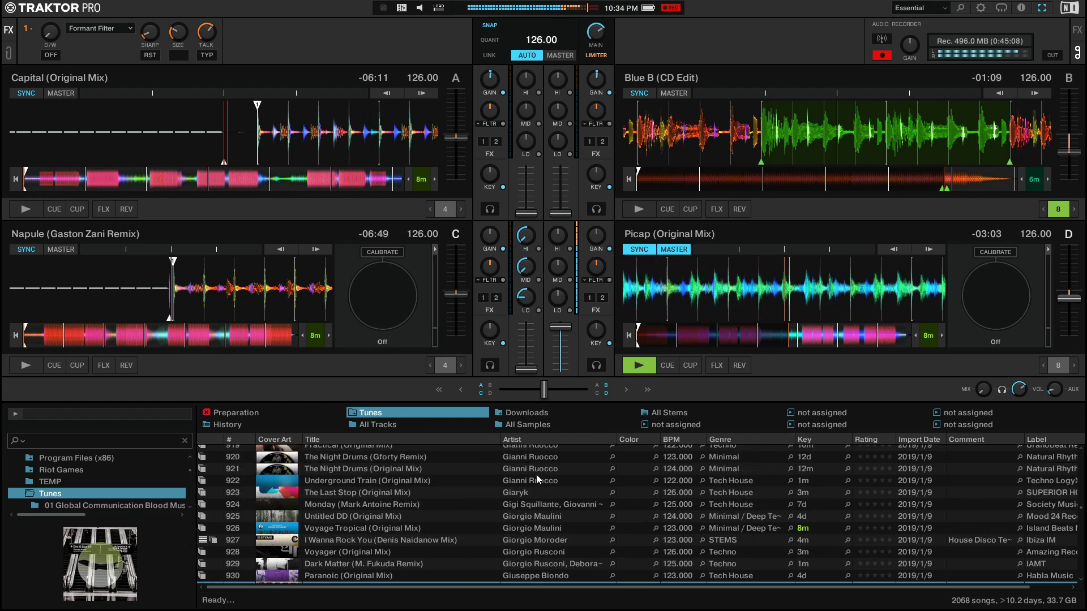
scroll(536, 475, up, 2)
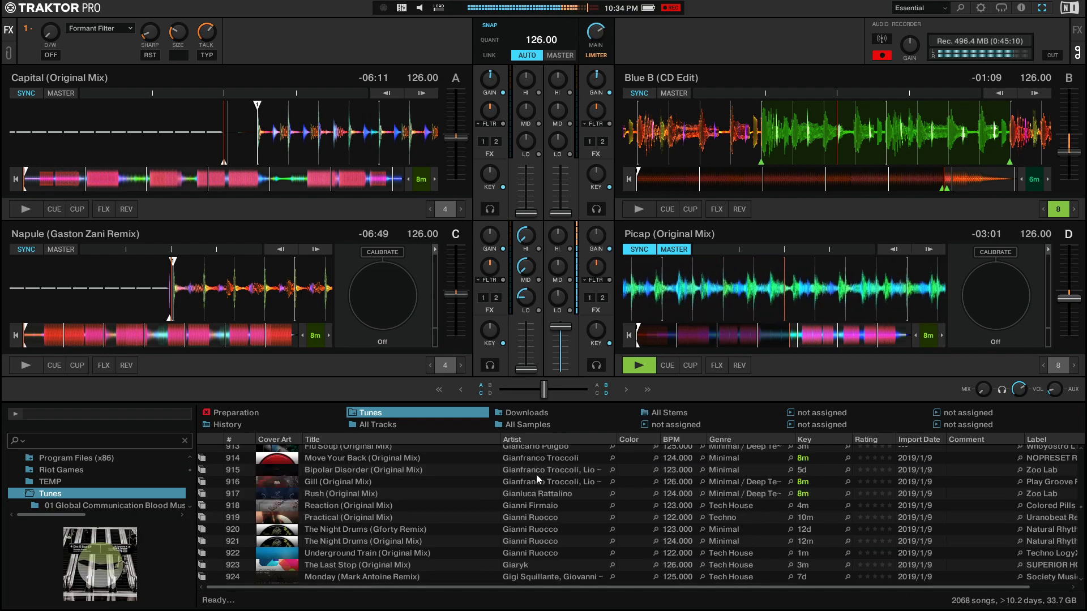
scroll(536, 474, up, 3)
scroll(529, 491, up, 2)
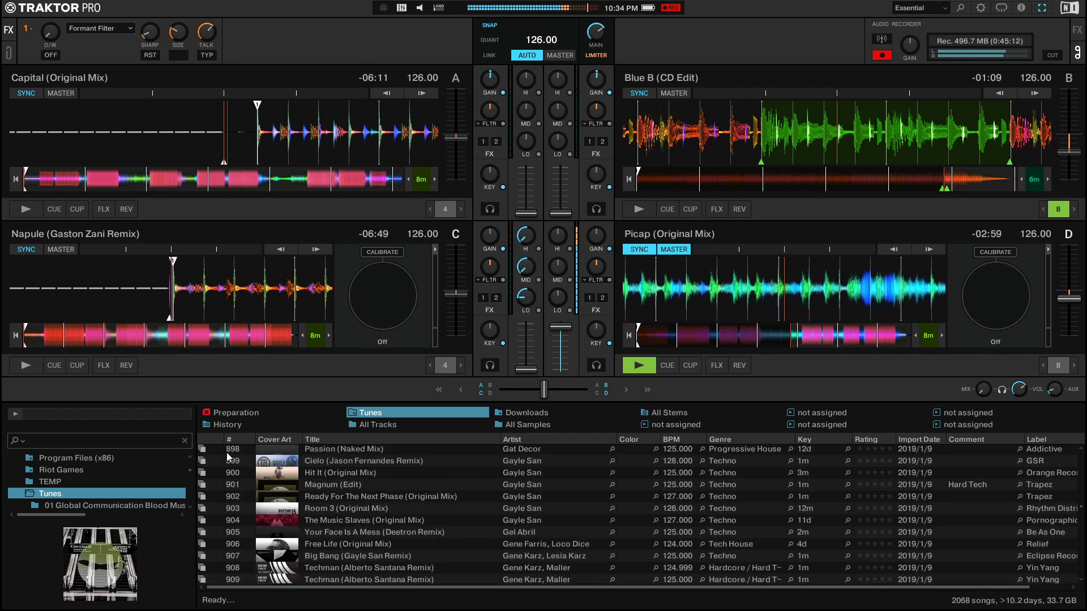
click(97, 444)
text(pica)
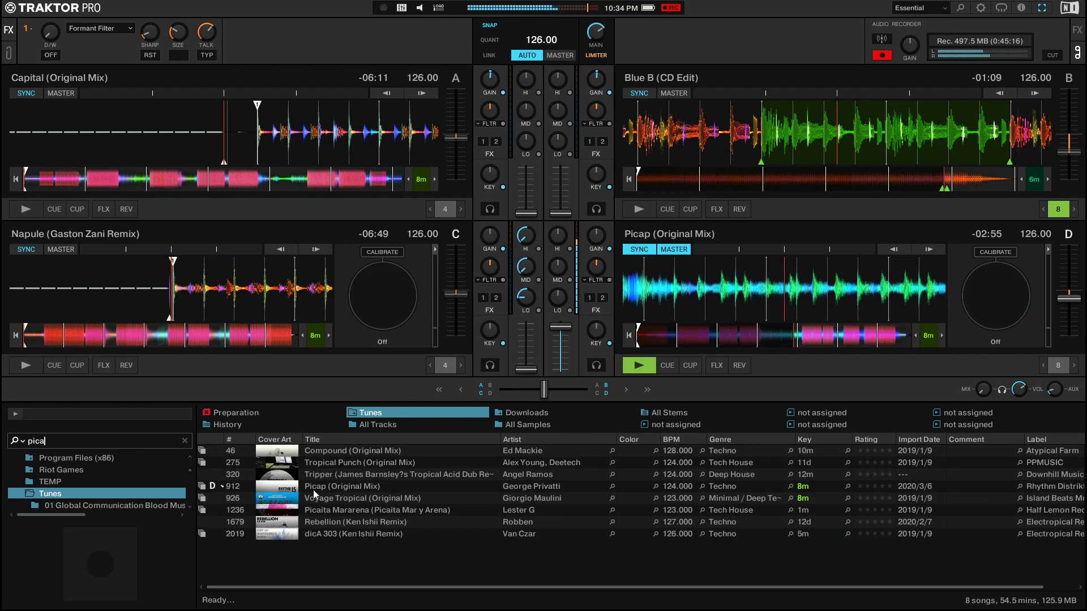
click(951, 485)
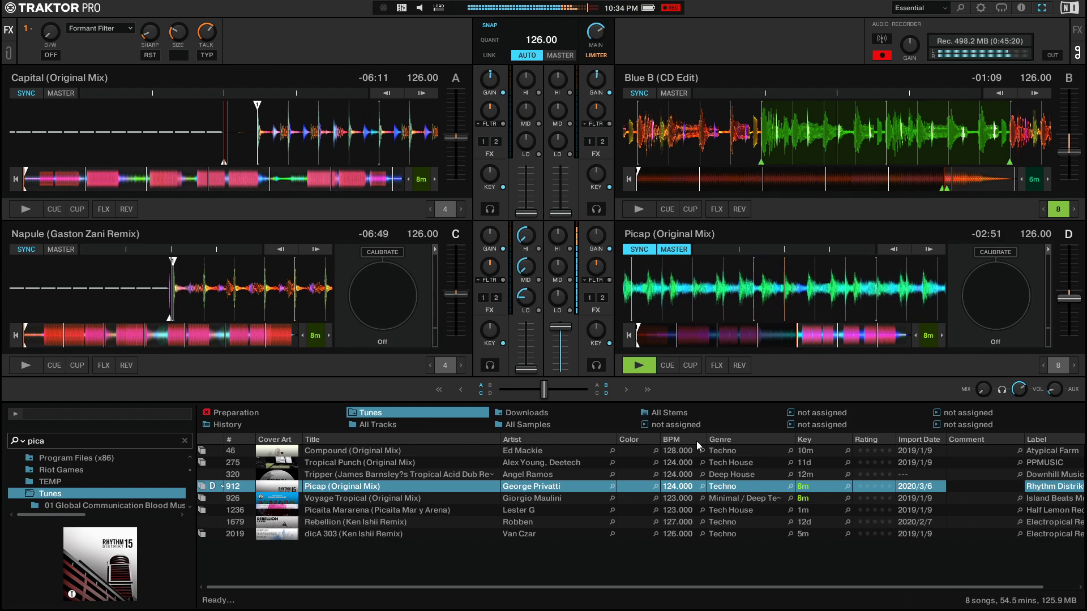
text(March)
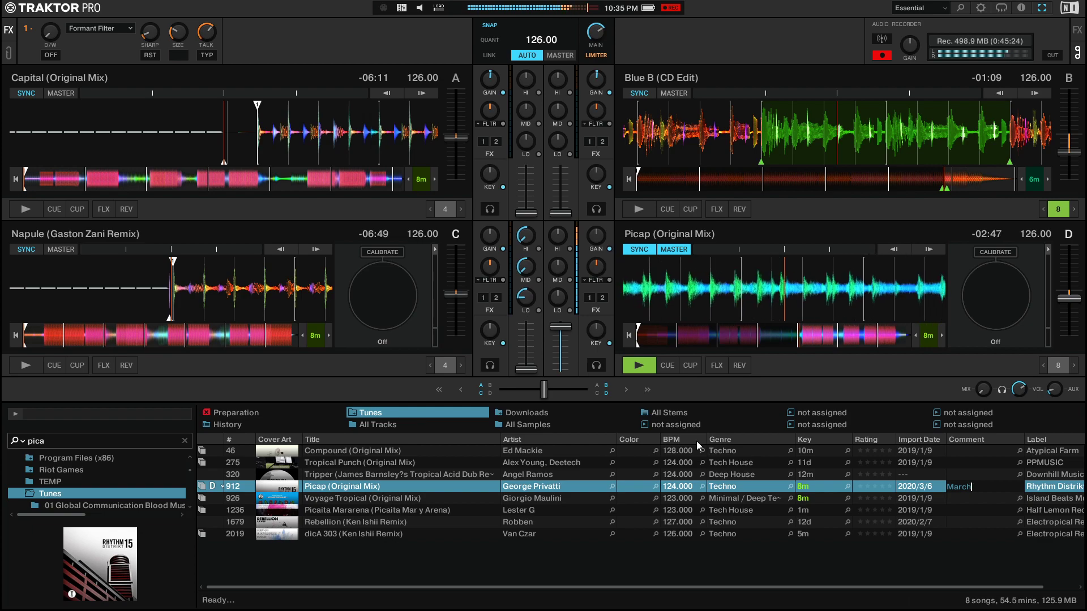
key(Return)
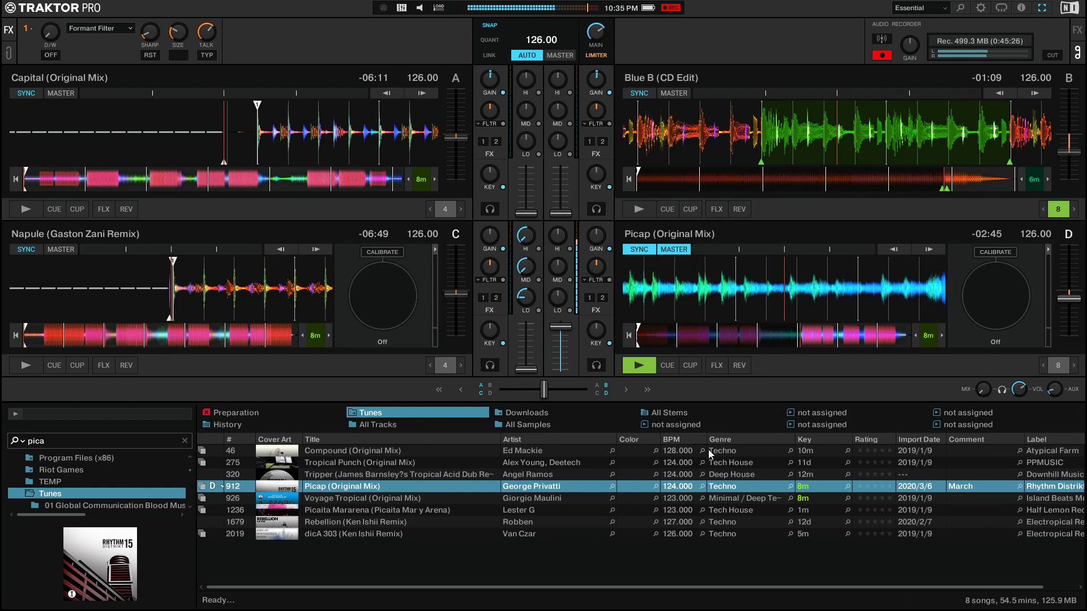
click(185, 440)
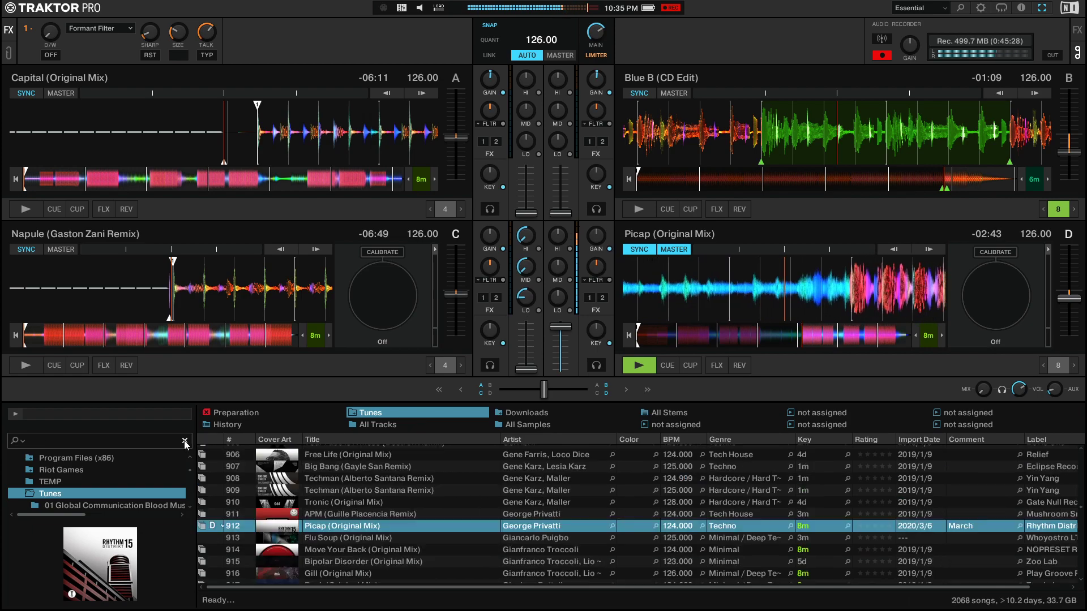
Browse the track list below Picap, checking keys, genres and tempos for a track compatible with Napule
scroll(380, 518, down, 9)
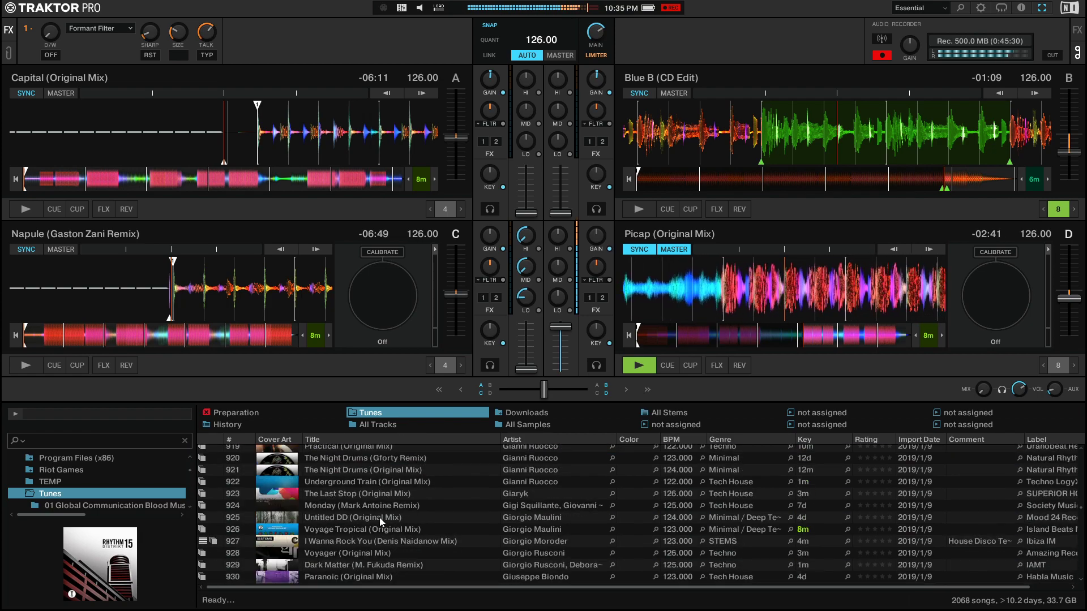
scroll(379, 517, down, 5)
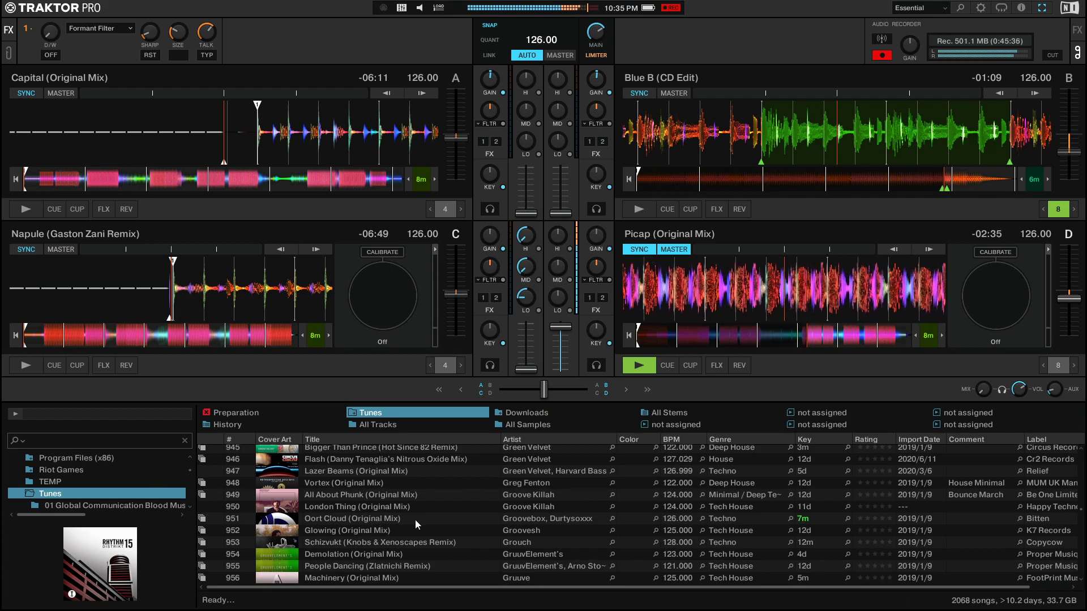
scroll(416, 521, down, 3)
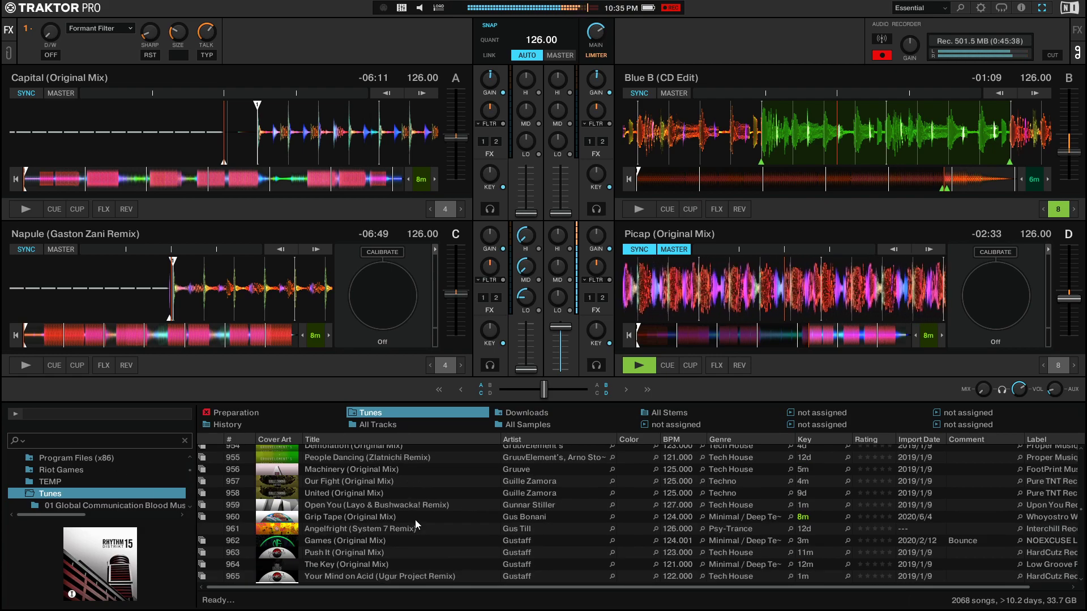
scroll(415, 521, down, 7)
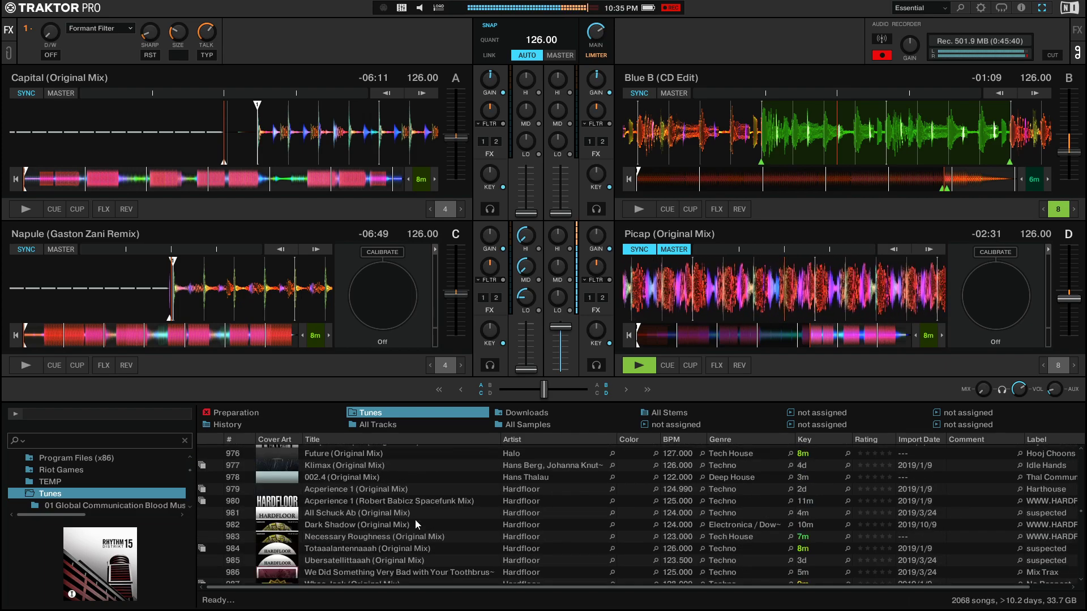
scroll(416, 525, up, 10)
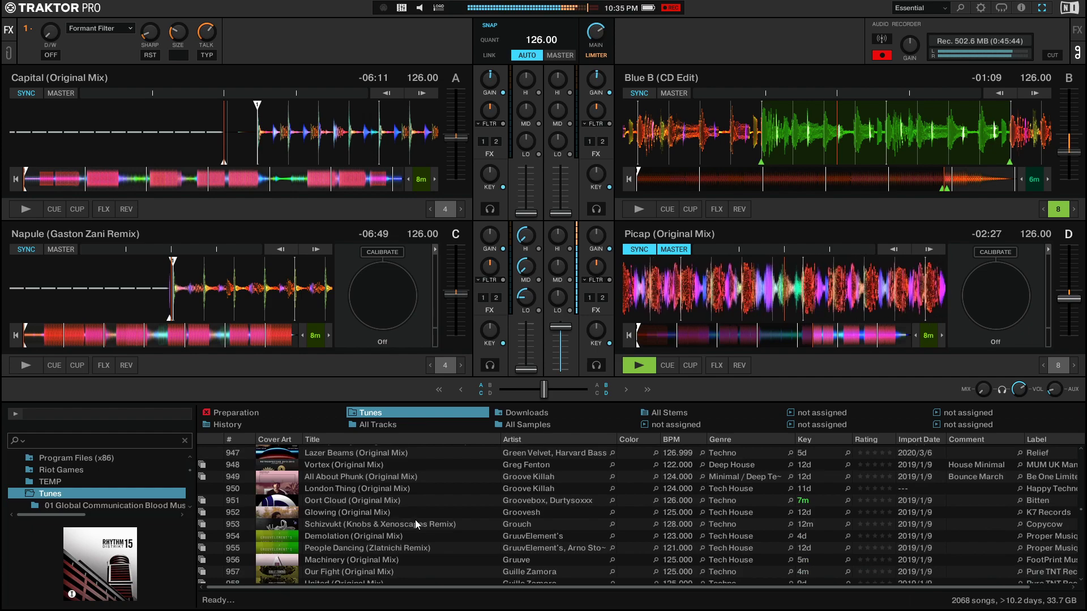
scroll(415, 520, up, 2)
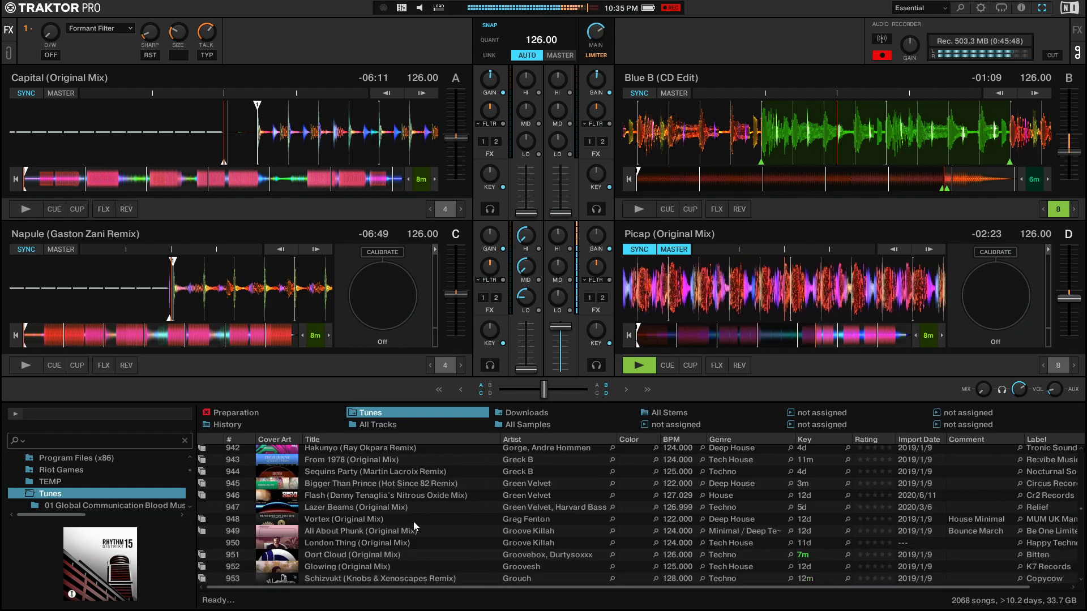
scroll(413, 522, up, 7)
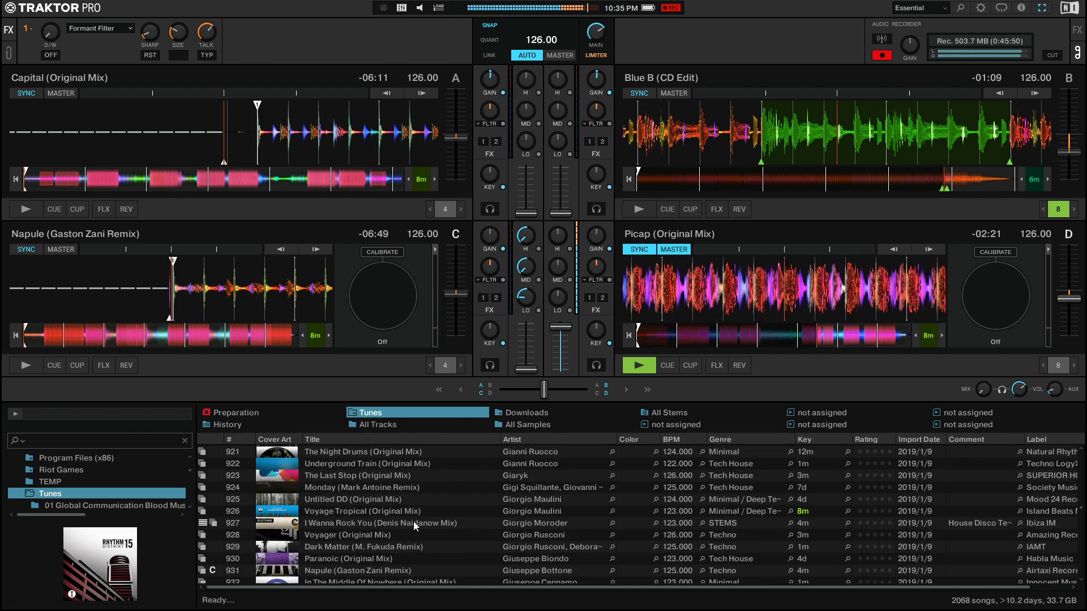
scroll(410, 523, up, 4)
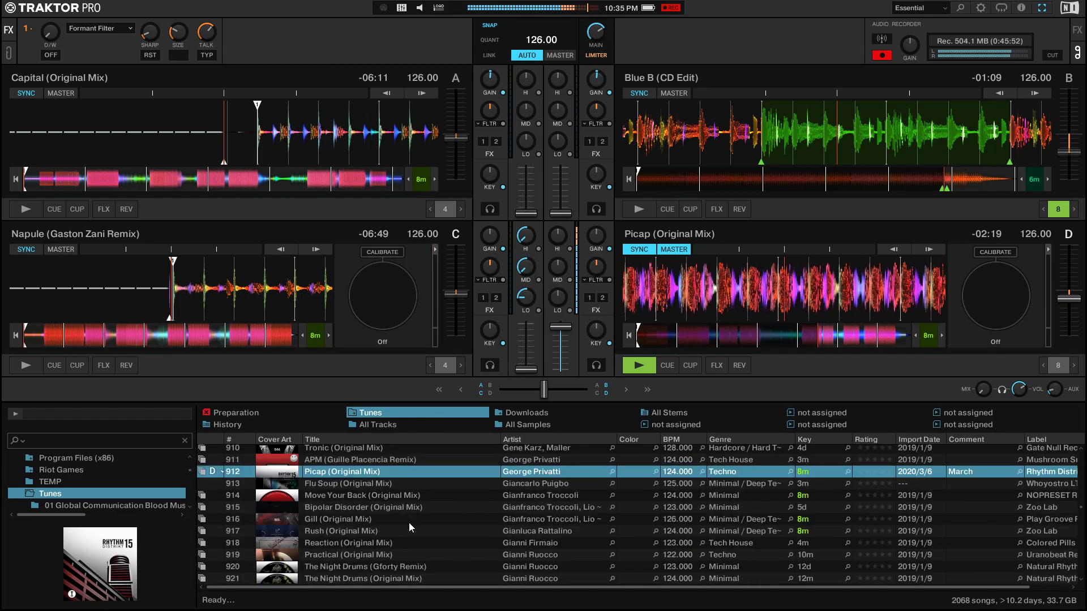
scroll(408, 523, down, 4)
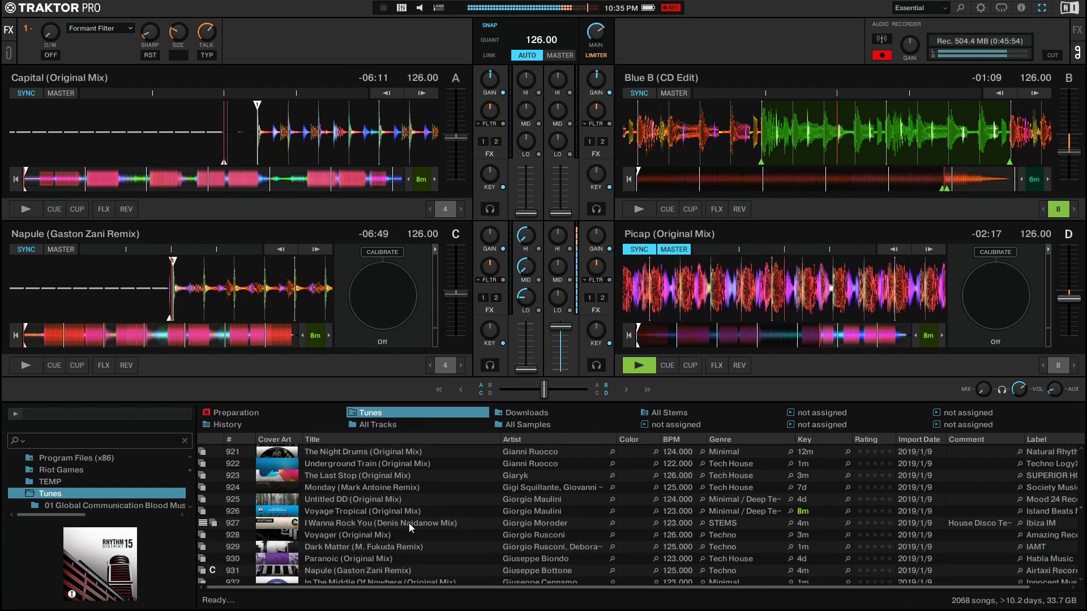
click(42, 439)
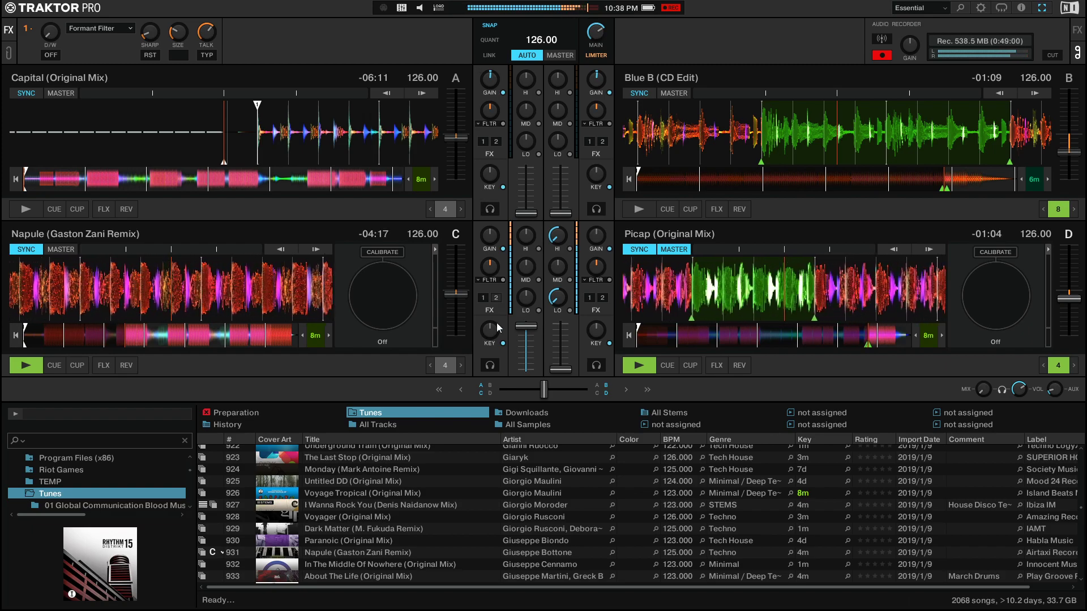
Replace the stopped Picap on deck D with Voyage Tropical (Original Mix) and start it playing
click(651, 366)
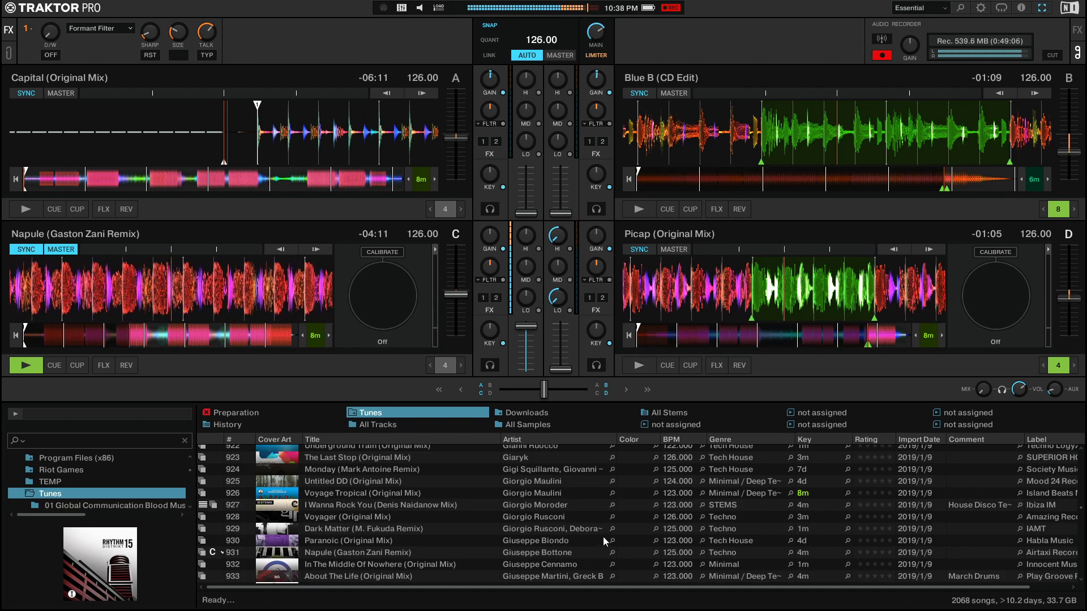
scroll(663, 525, down, 2)
scroll(664, 524, up, 2)
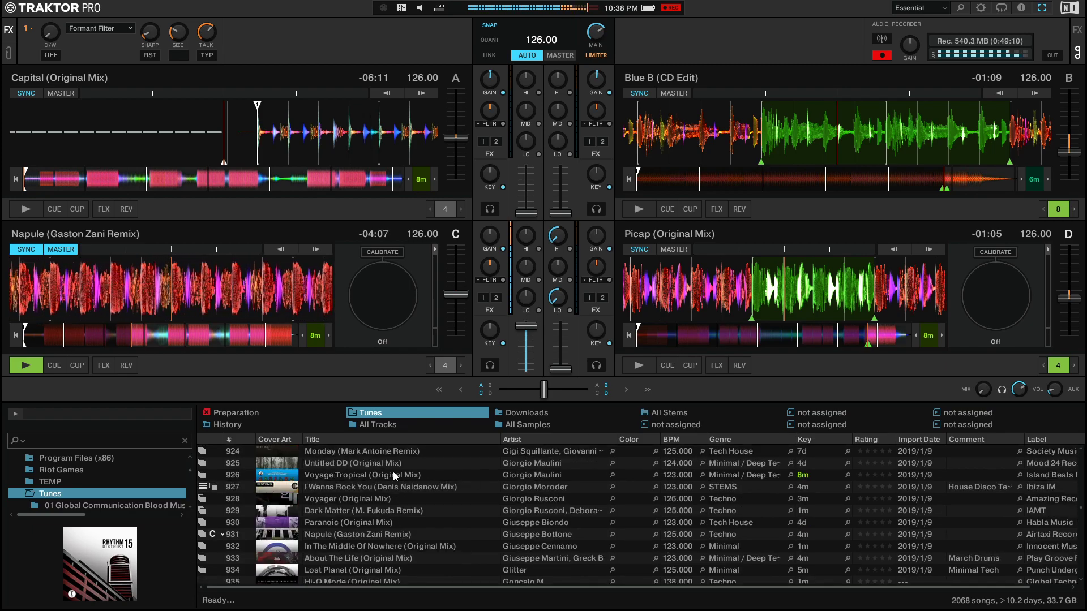
click(327, 477)
drag(327, 477, 782, 289)
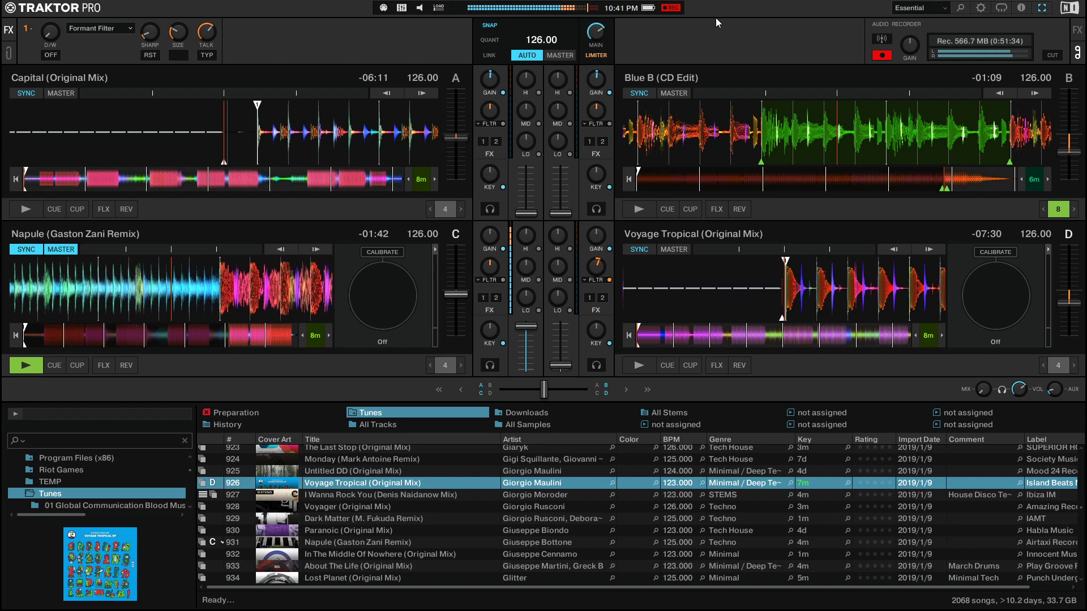
key(space)
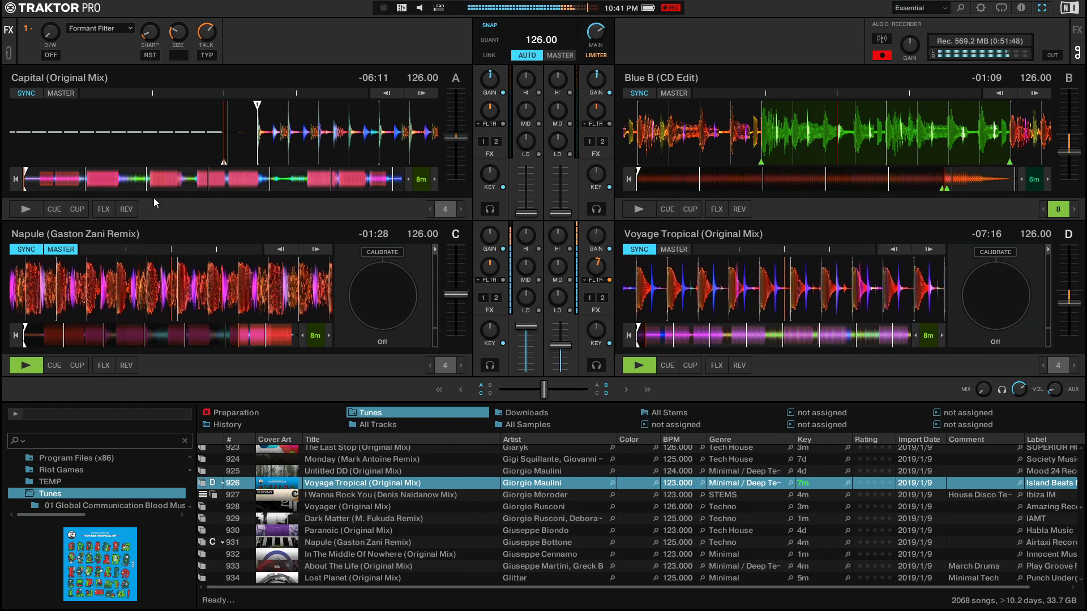
Search the tracks for "napul", set the genre of Napule (Gaston Zani Remix) to Minimal and clear the search
click(39, 439)
text(napul)
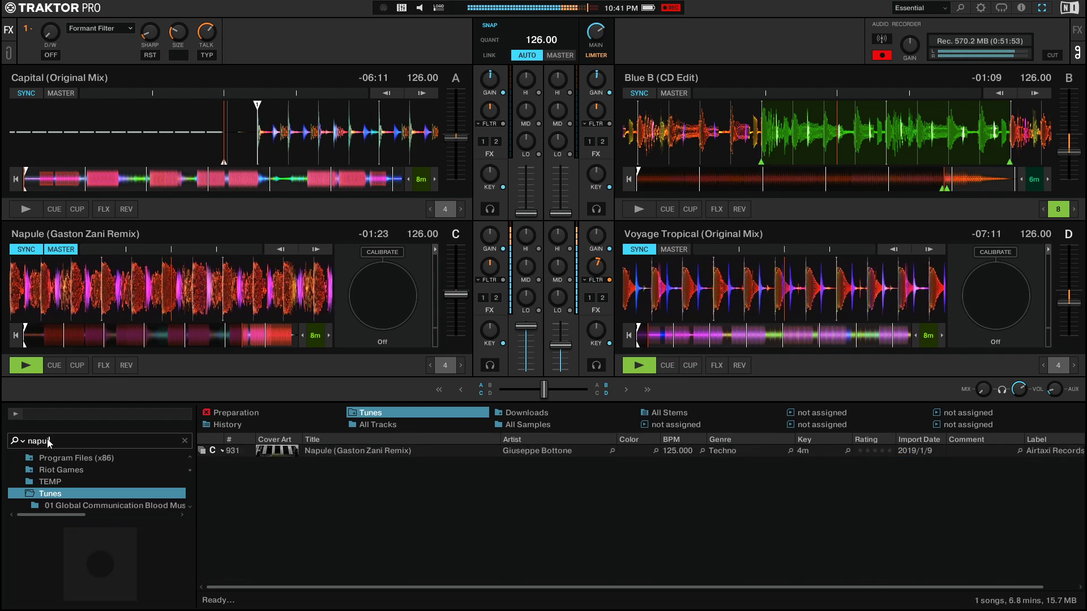
click(724, 451)
click(724, 451)
text(Minimal)
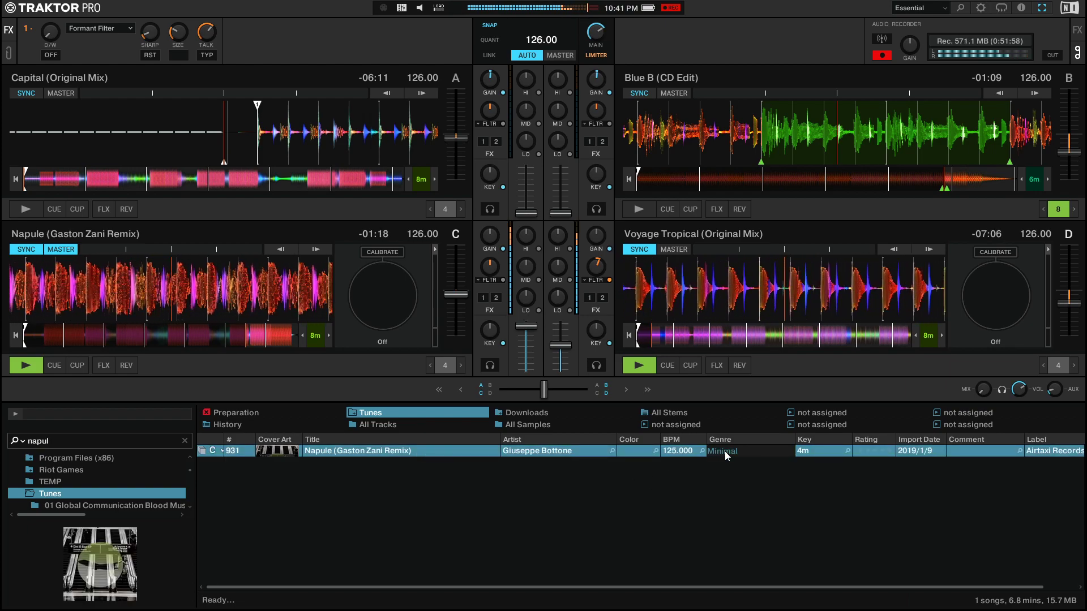
key(Return)
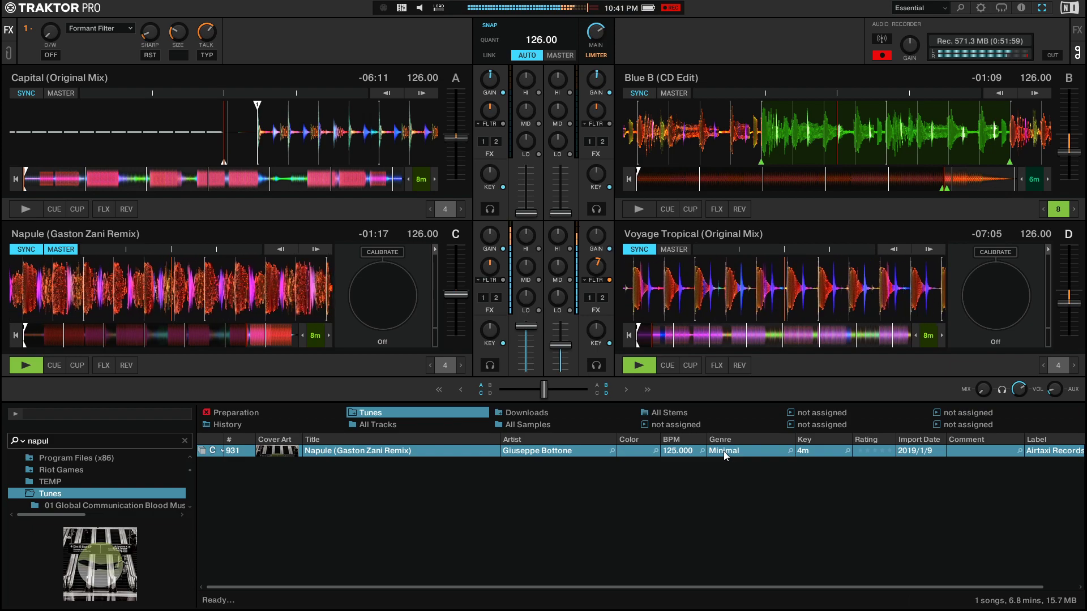
click(185, 440)
Search the tracks for "voyage", select Voyage Tropical (Original Mix) and clear the search
click(109, 444)
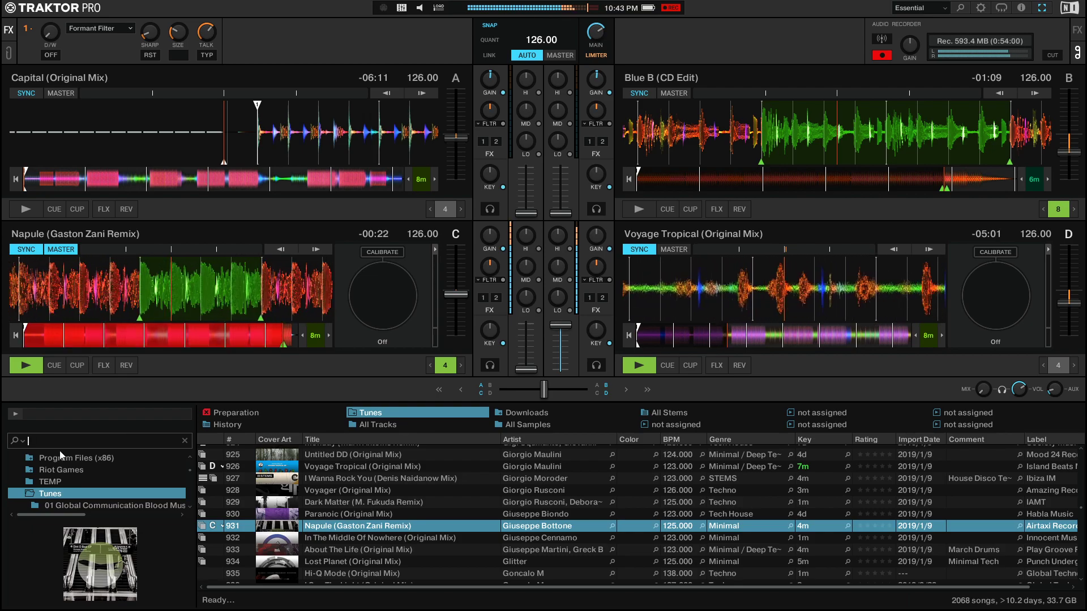
text(voyage)
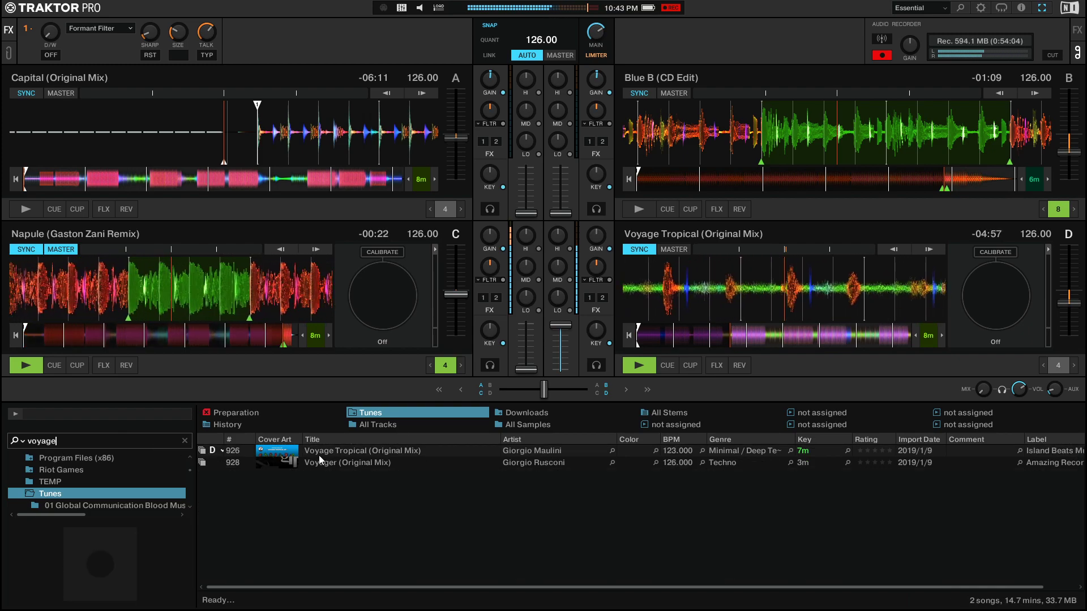
click(327, 449)
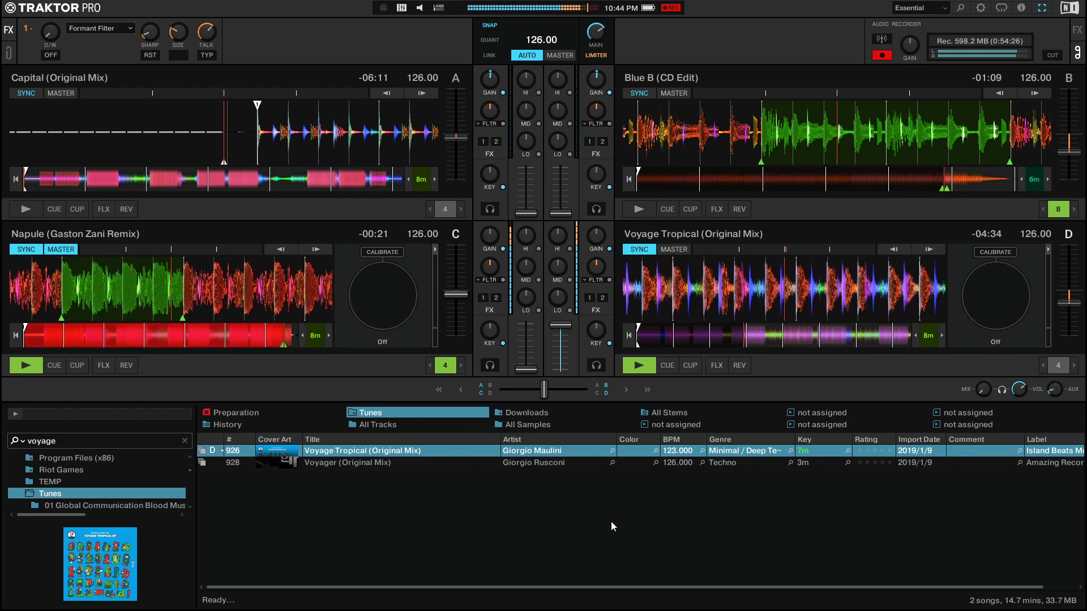
click(184, 441)
Replace the stopped Napule on deck C with the 4m track About The Life (Original Mix) and start it playing
scroll(568, 522, down, 2)
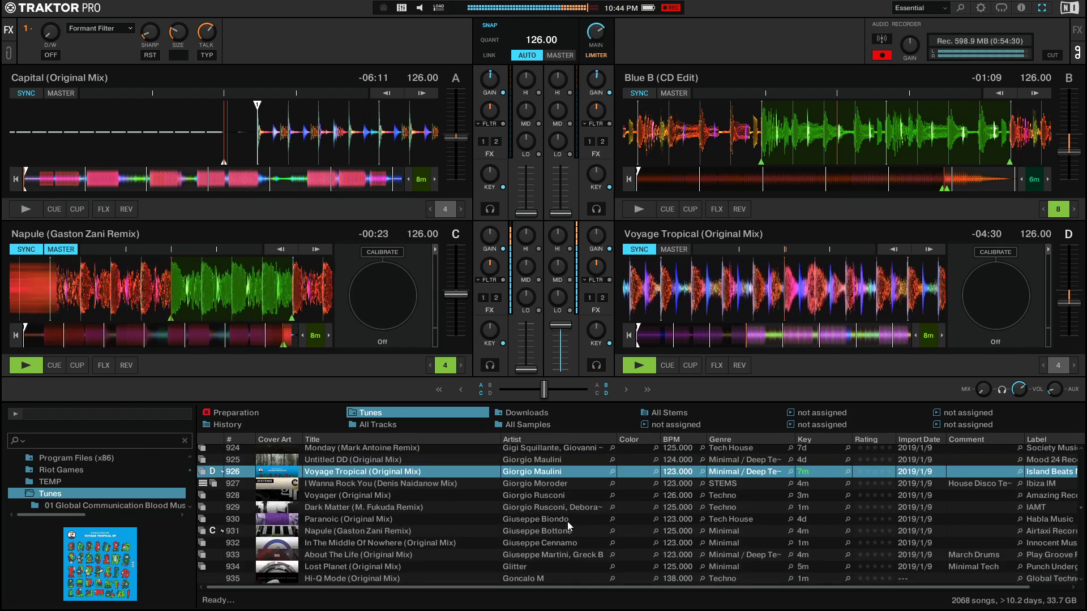
scroll(567, 522, down, 3)
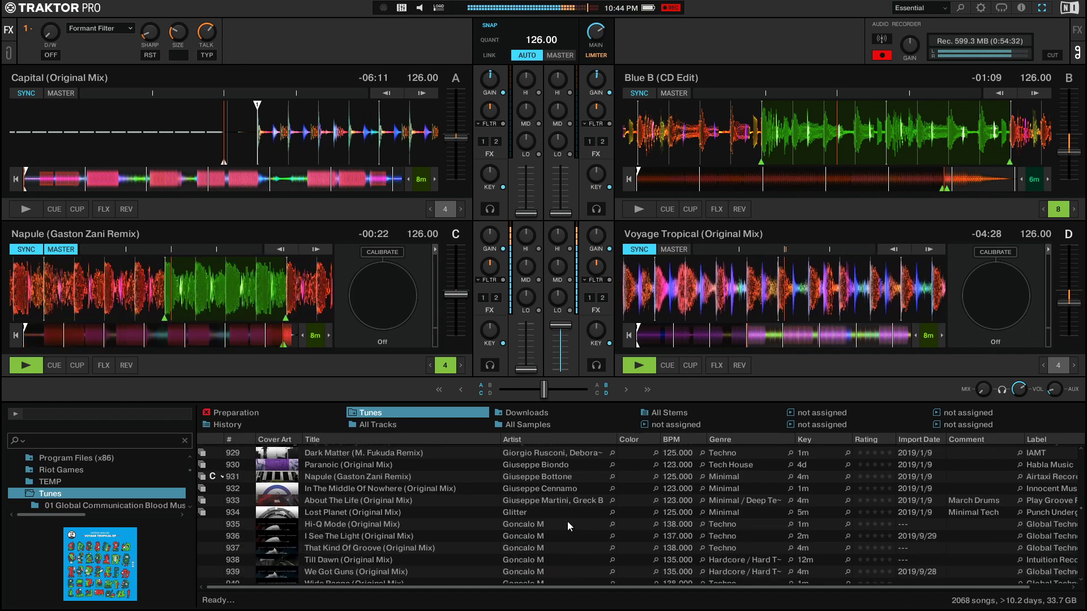
click(26, 365)
drag(348, 500, 142, 248)
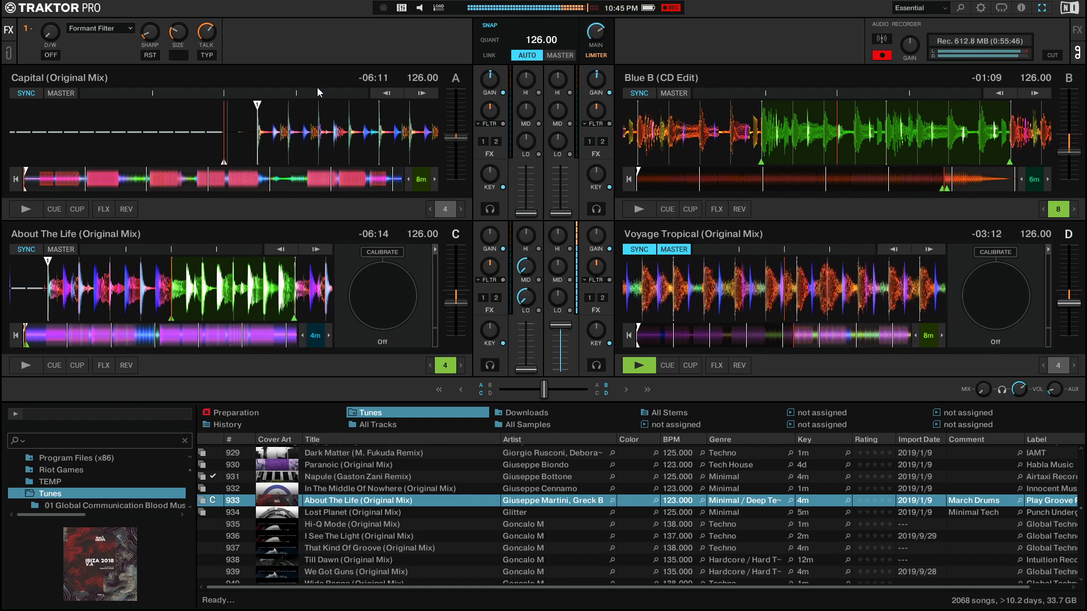
key(space)
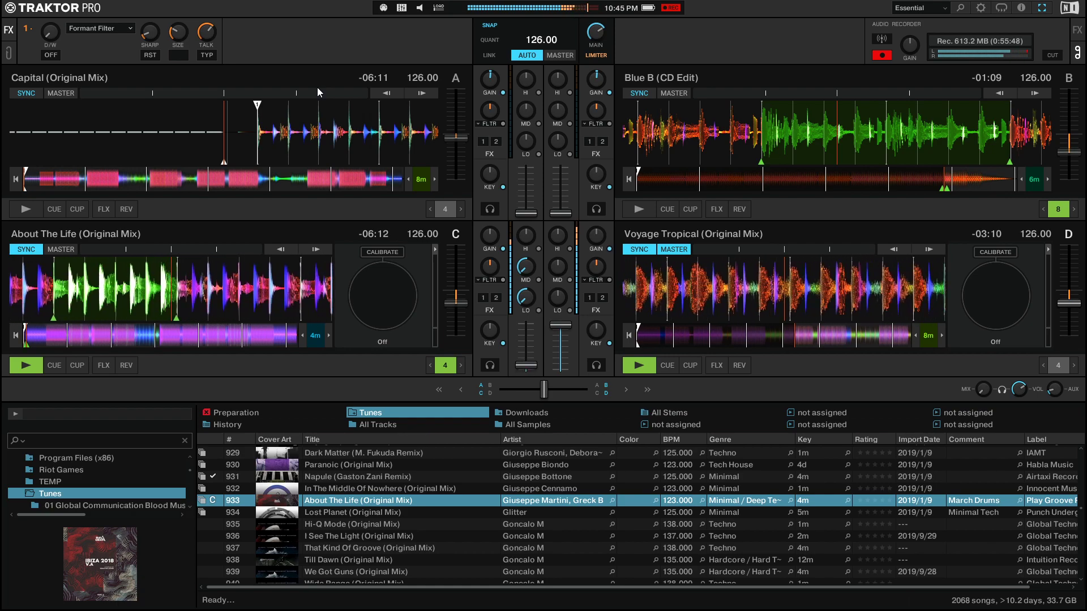
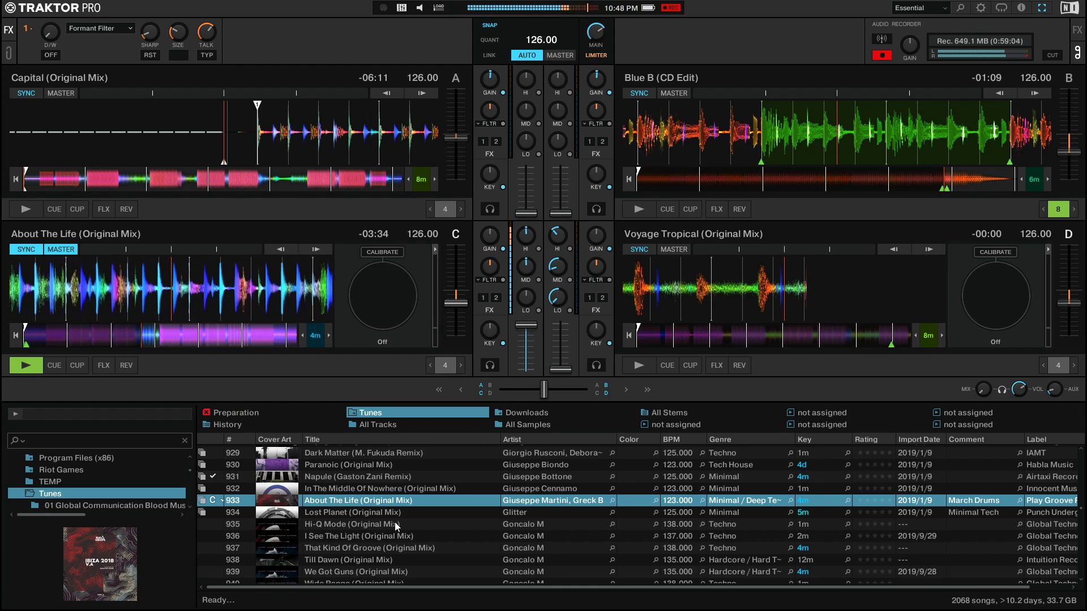
Find the 3m track Threads (Original Mix) much further down the track list and load it into deck D
scroll(396, 521, down, 2)
scroll(397, 521, down, 3)
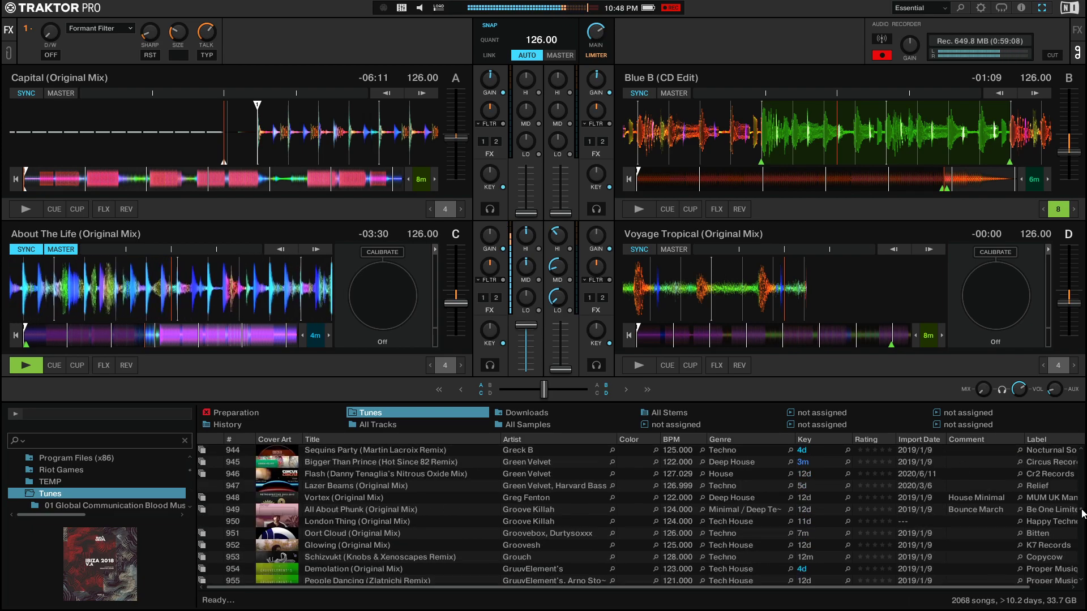
scroll(657, 549, down, 20)
scroll(482, 525, up, 2)
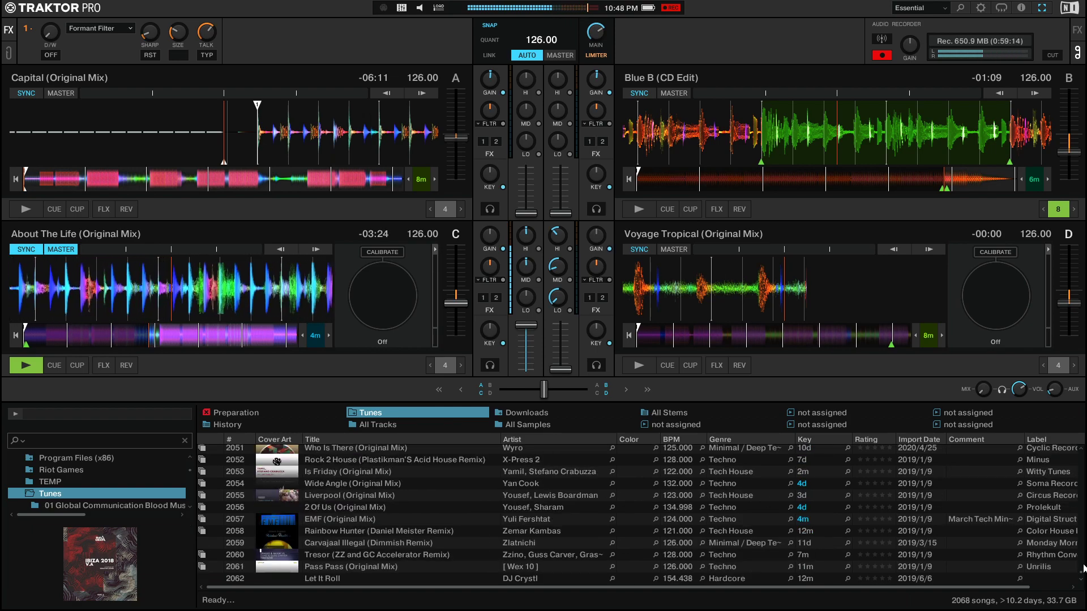
drag(1084, 575, 1084, 562)
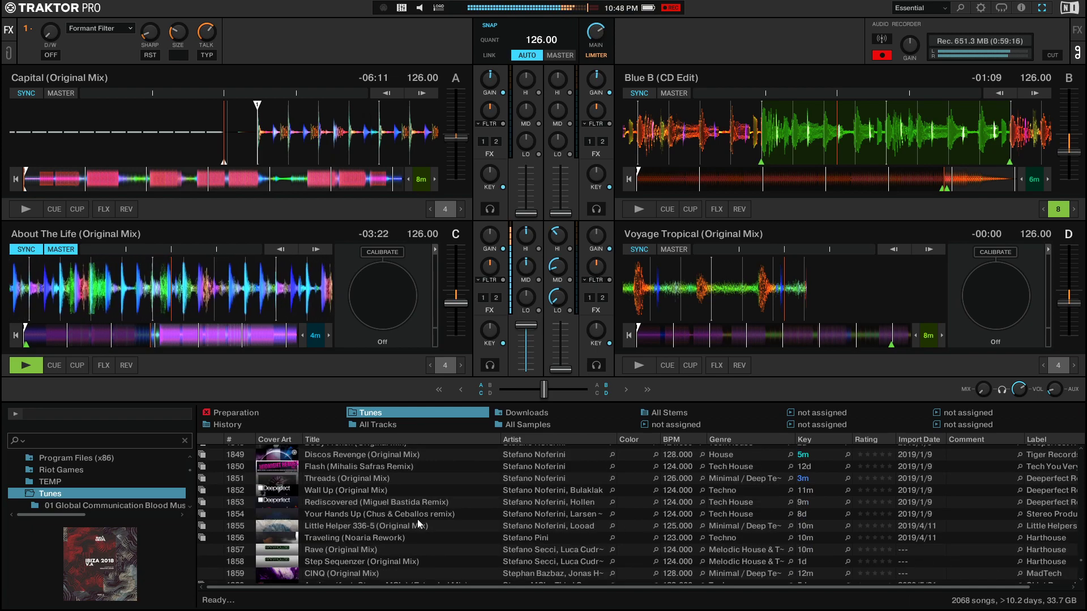
scroll(346, 518, up, 1)
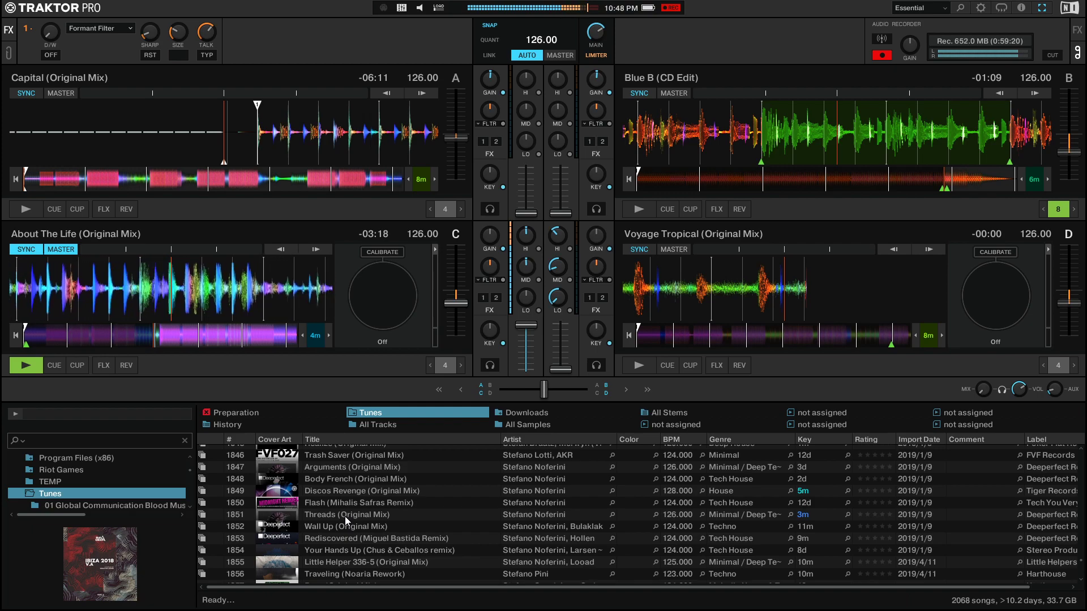
mouse_move(345, 517)
mouse_down()
mouse_move(572, 363)
mouse_move(710, 299)
mouse_up()
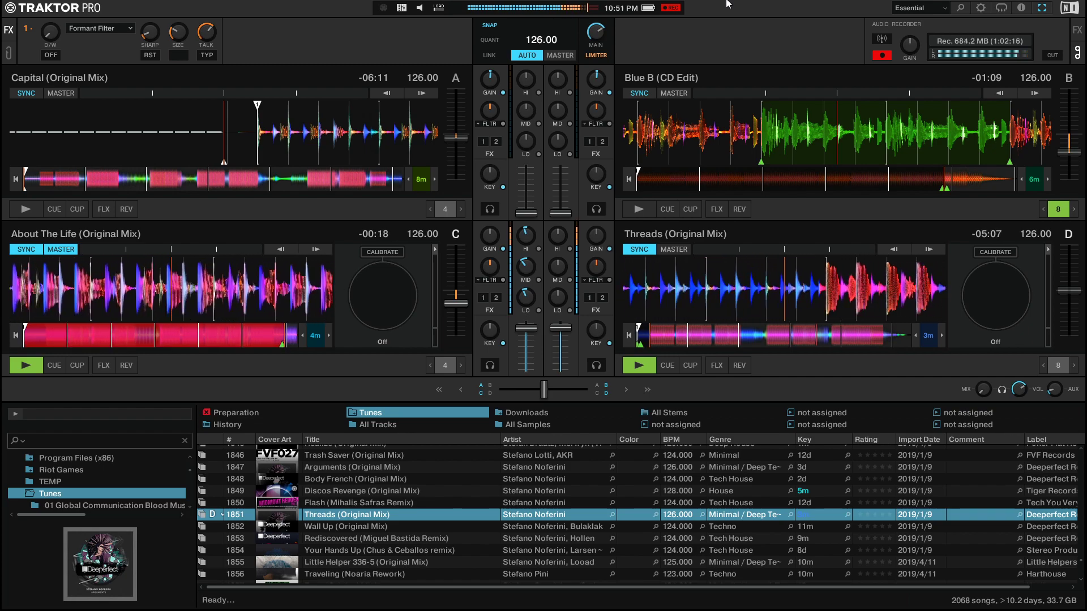
Set an 8-beat loop near the end of About The Life on deck C and stop that deck
key(8)
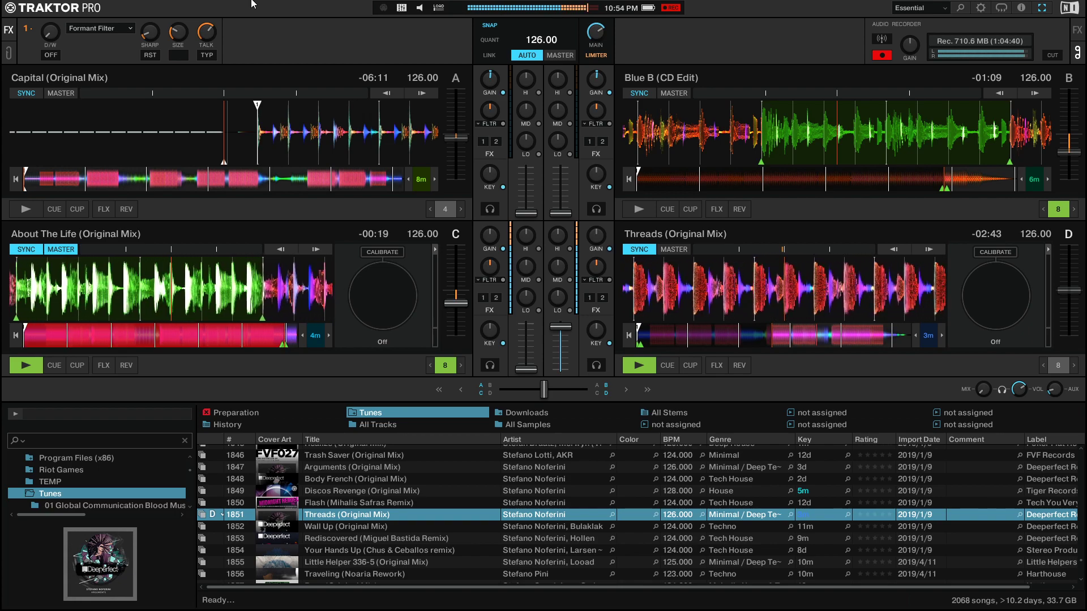
key(space)
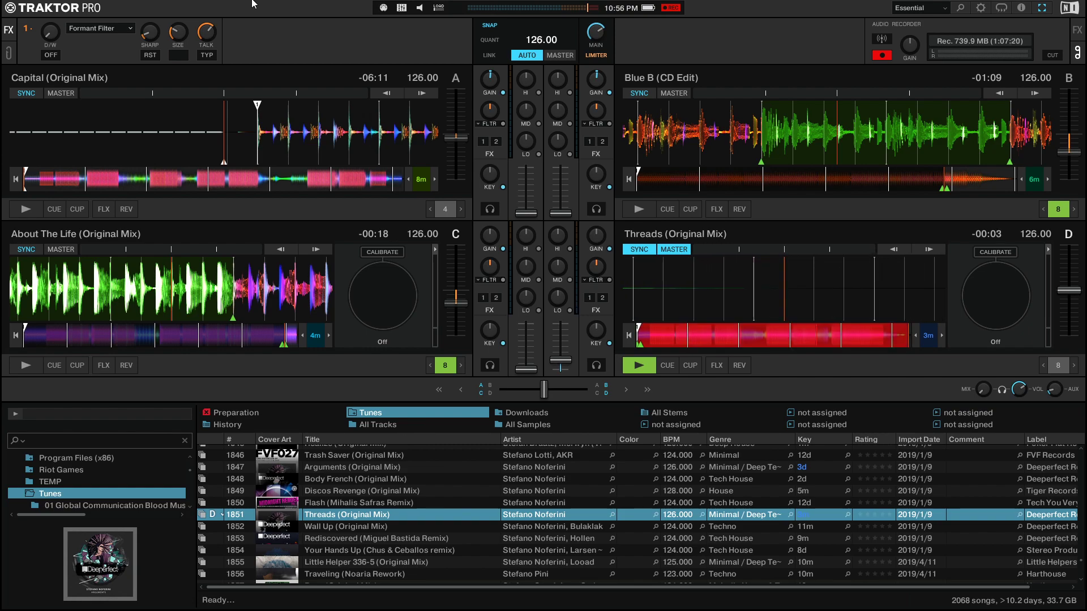
Stop the audio recording of the mix and leave full-screen mode
click(882, 55)
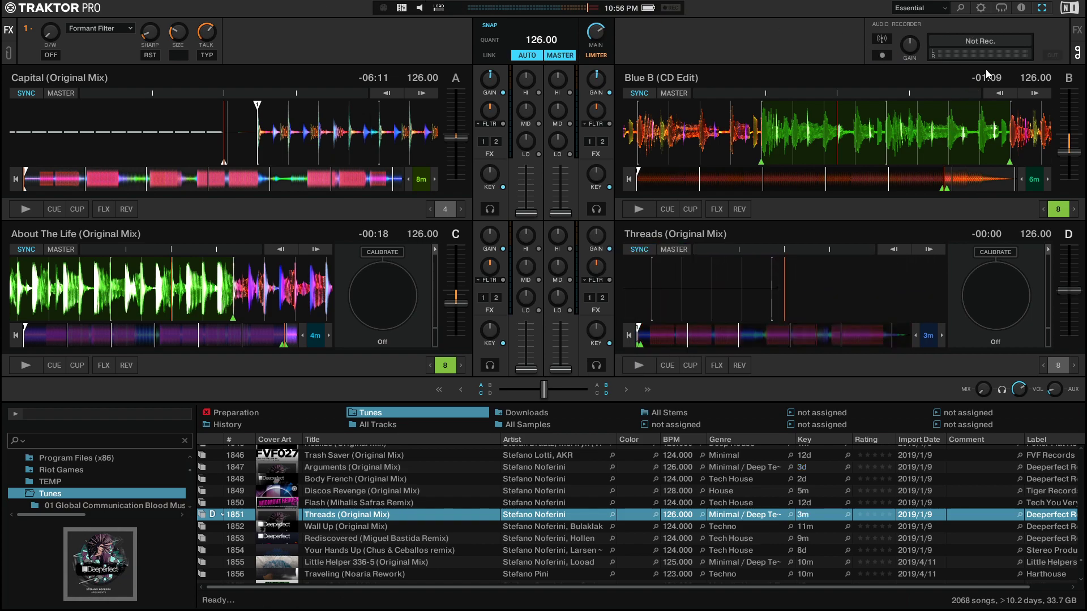
click(1042, 7)
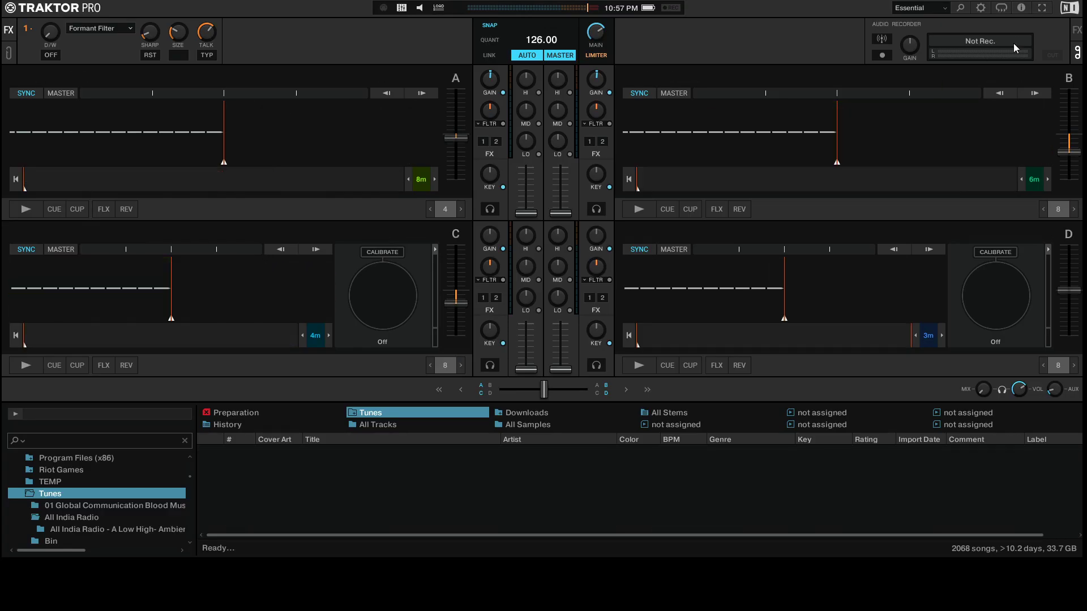